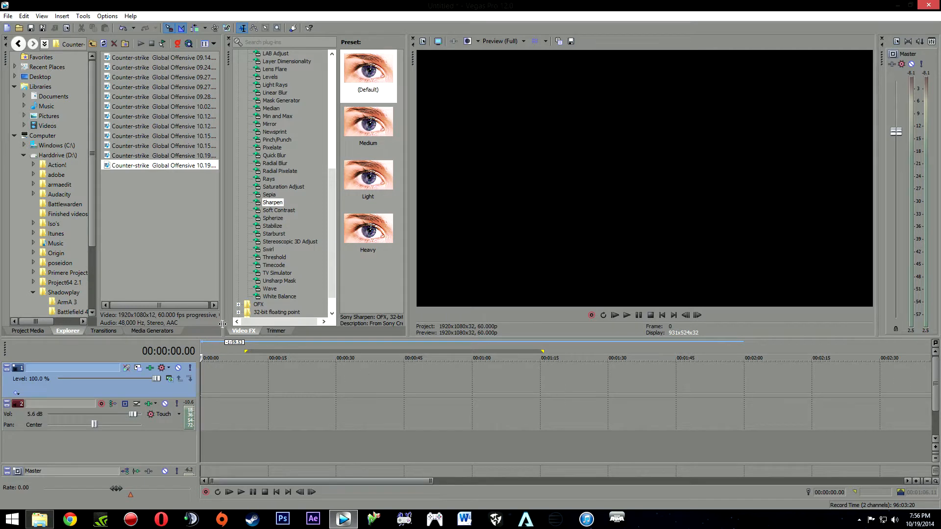
# Place the last Counter-strike Global Offensive 10.19 recording at the start of the timeline and trim its end to about 15 seconds
pyautogui.moveTo(142, 168); pyautogui.dragTo(202, 401)
pyautogui.moveTo(744, 385); pyautogui.dragTo(267, 383)
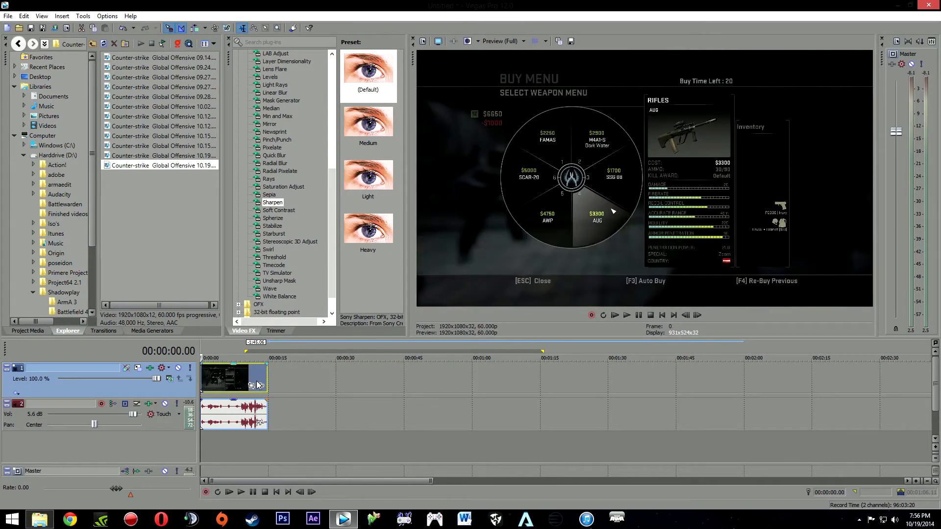
# In the video event's properties, select Disable resample, switch back to Smart resample, and accept the properties
pyautogui.rightClick(219, 378)
pyautogui.click(228, 375)
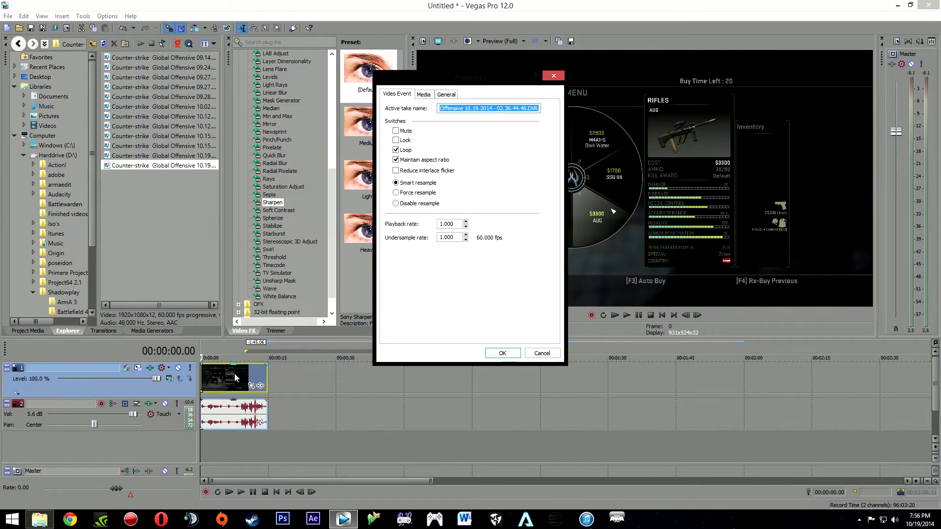
pyautogui.click(395, 203)
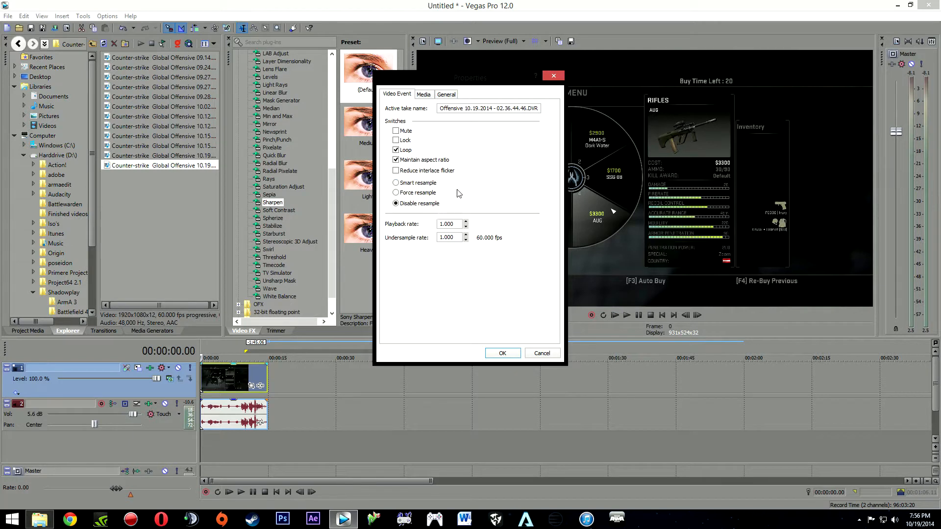
pyautogui.click(418, 184)
pyautogui.click(503, 354)
pyautogui.press('space')
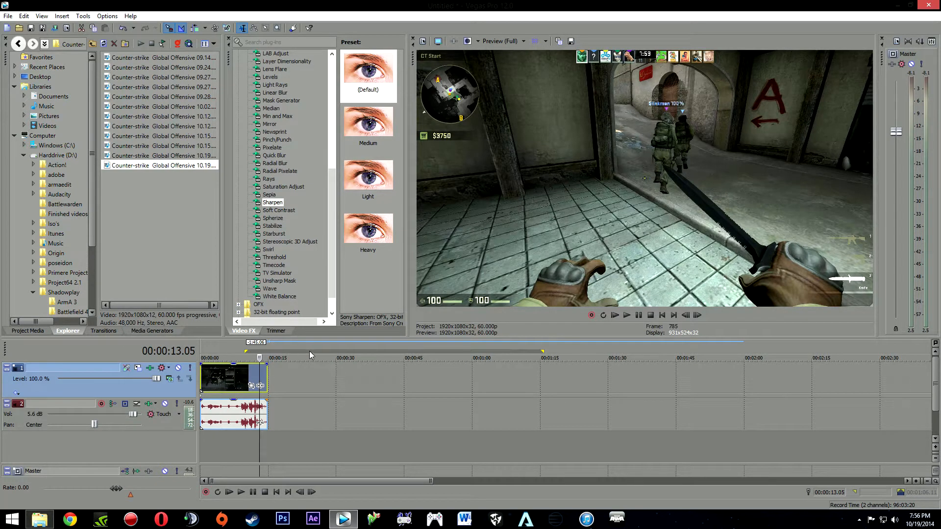
pyautogui.click(203, 375)
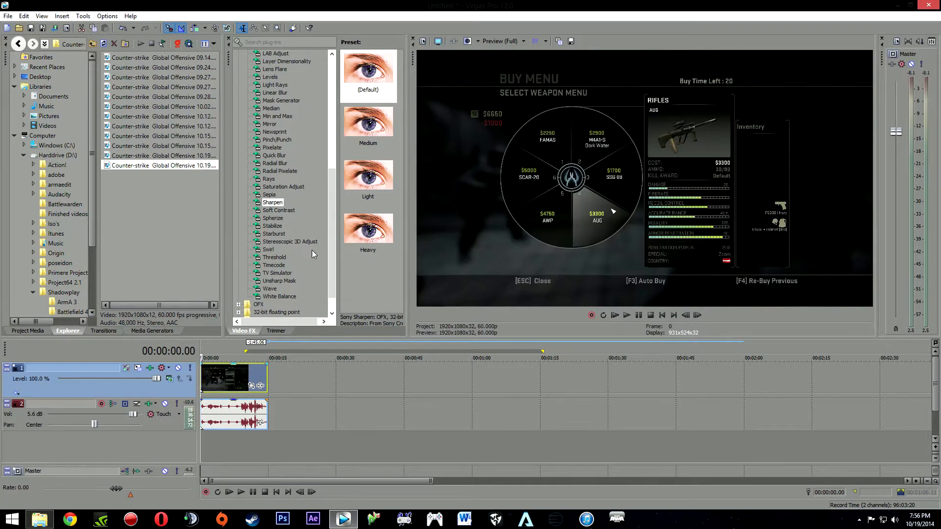
# Open the project properties, look through the video templates, and choose None (progressive scan) as the field order
pyautogui.click(67, 29)
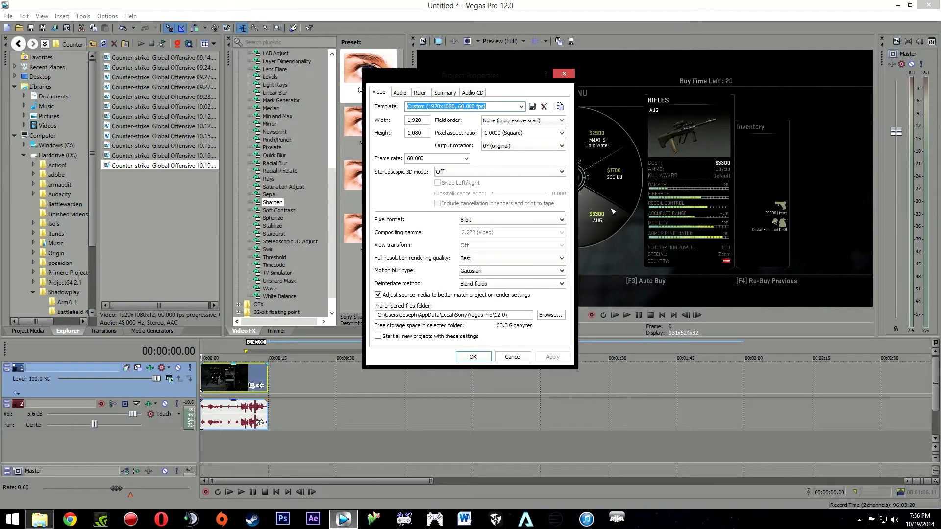
pyautogui.moveTo(489, 82); pyautogui.dragTo(319, 51)
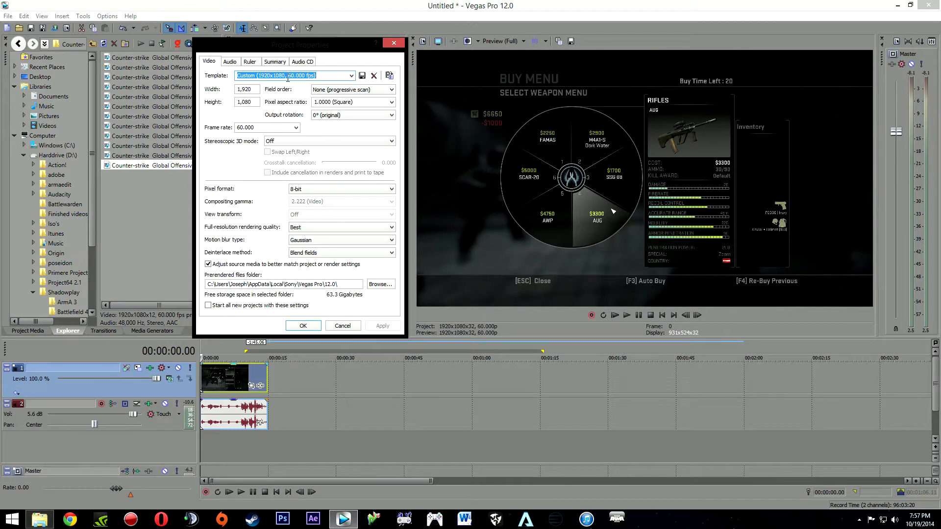
pyautogui.click(352, 75)
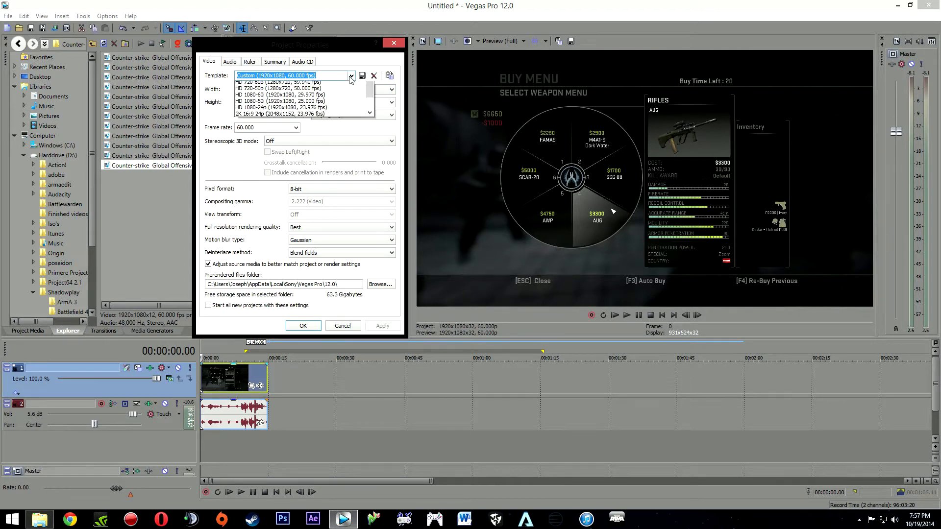
pyautogui.scroll(-3, 369, 145)
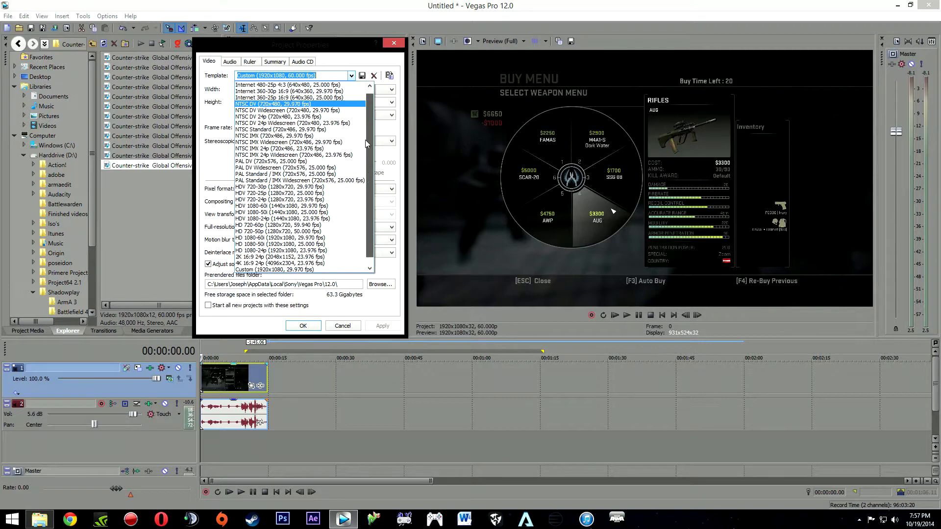
pyautogui.click(345, 75)
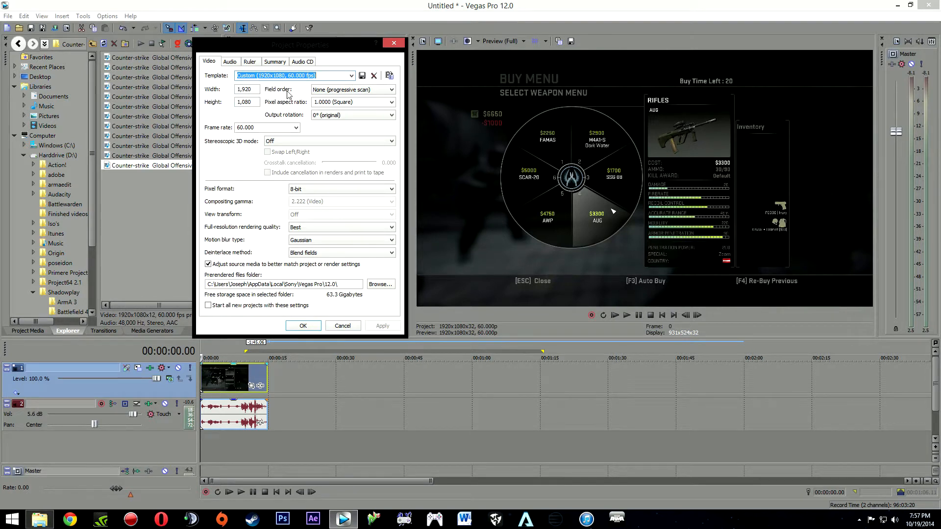
pyautogui.click(359, 91)
pyautogui.click(343, 96)
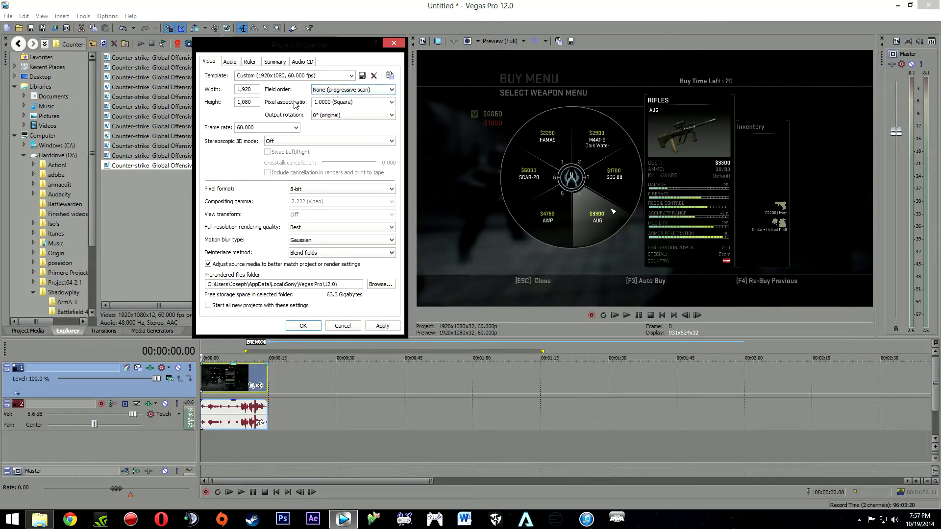
# Keep the project frame rate at 60.000 and choose Best as the full-resolution rendering quality
pyautogui.click(296, 128)
pyautogui.click(296, 128)
pyautogui.click(295, 129)
pyautogui.click(295, 129)
pyautogui.click(241, 129)
pyautogui.click(348, 227)
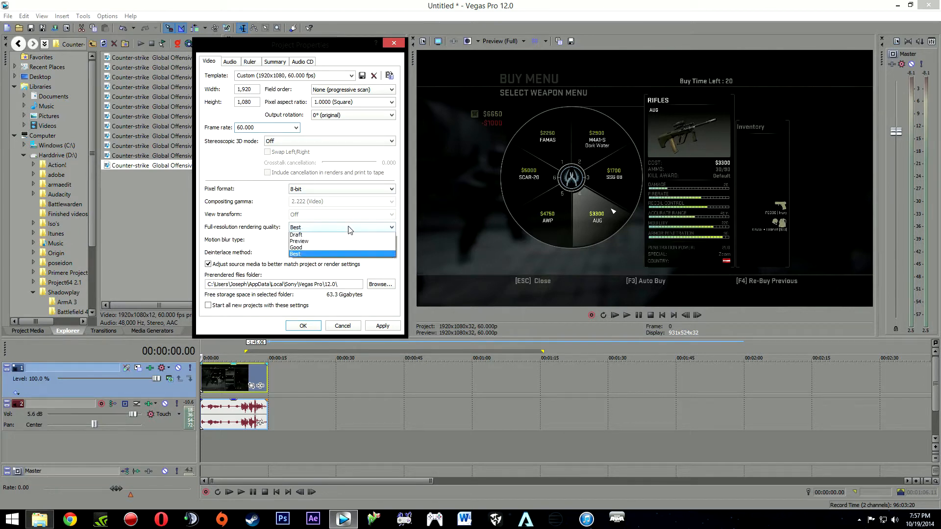
pyautogui.click(298, 255)
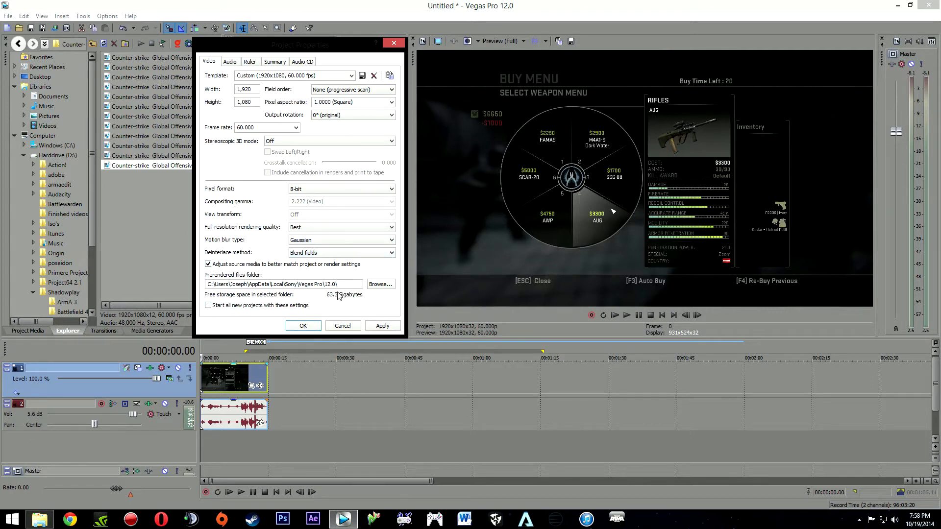
# Review the audio, ruler, summary and audio CD project settings, then return to the video settings
pyautogui.click(230, 63)
pyautogui.click(250, 62)
pyautogui.click(272, 62)
pyautogui.click(294, 63)
pyautogui.click(231, 63)
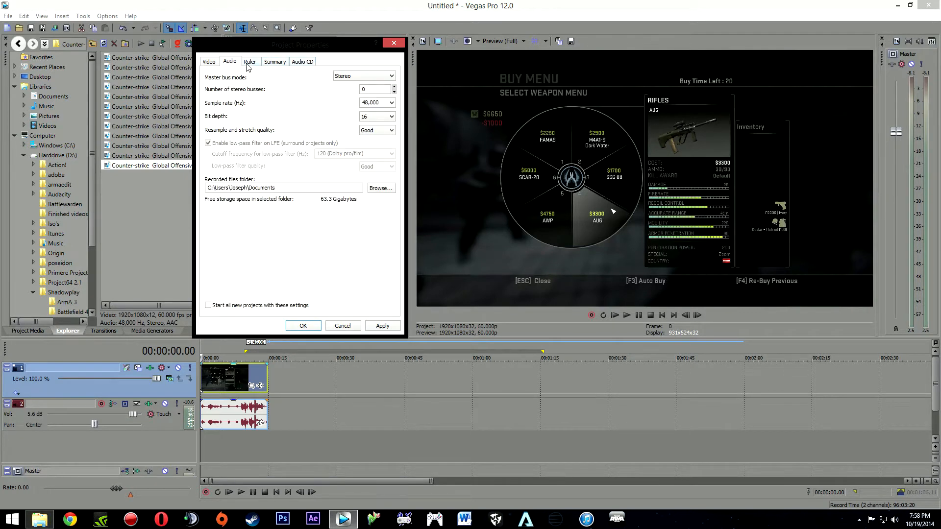
pyautogui.click(215, 64)
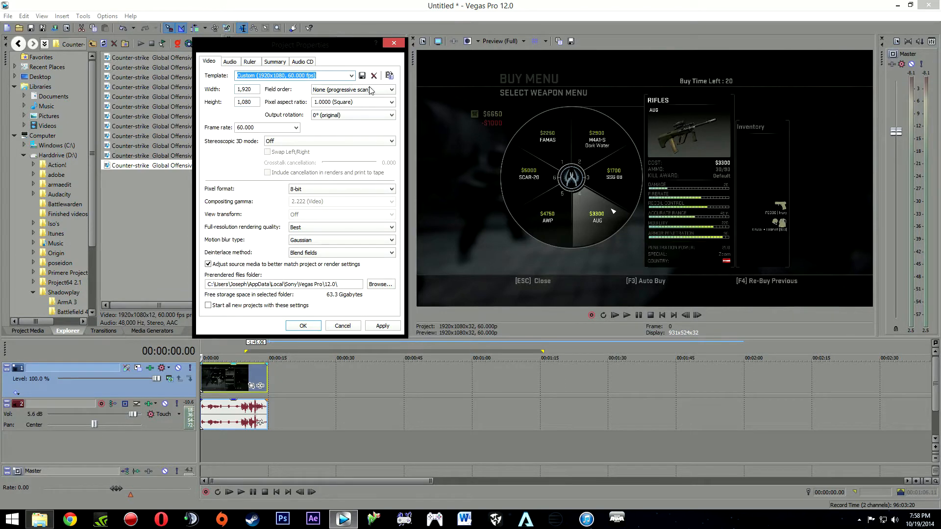
# Try the template name "qwdqwdkpokpoqkwdpowqkd" in the project's video settings and close the properties without applying
pyautogui.moveTo(325, 47); pyautogui.dragTo(313, 47)
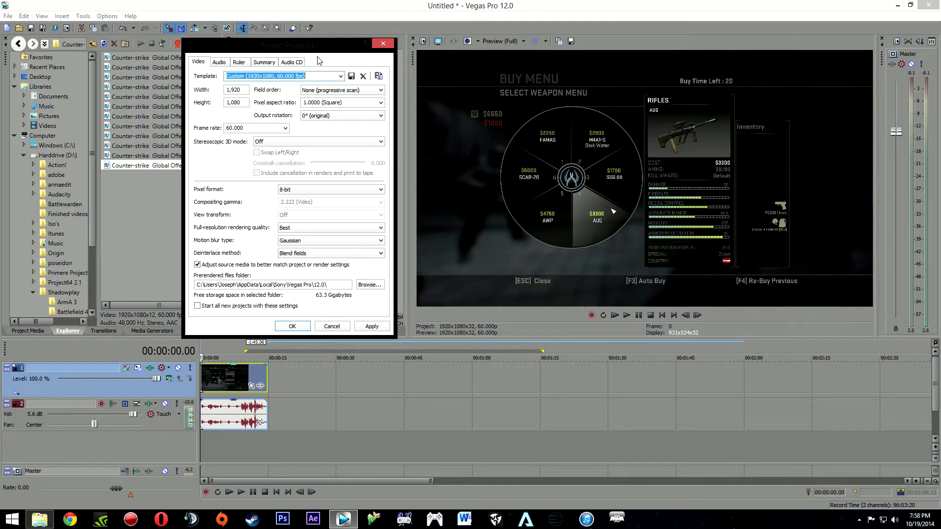
pyautogui.press('BackSpace')
pyautogui.write('qwd')
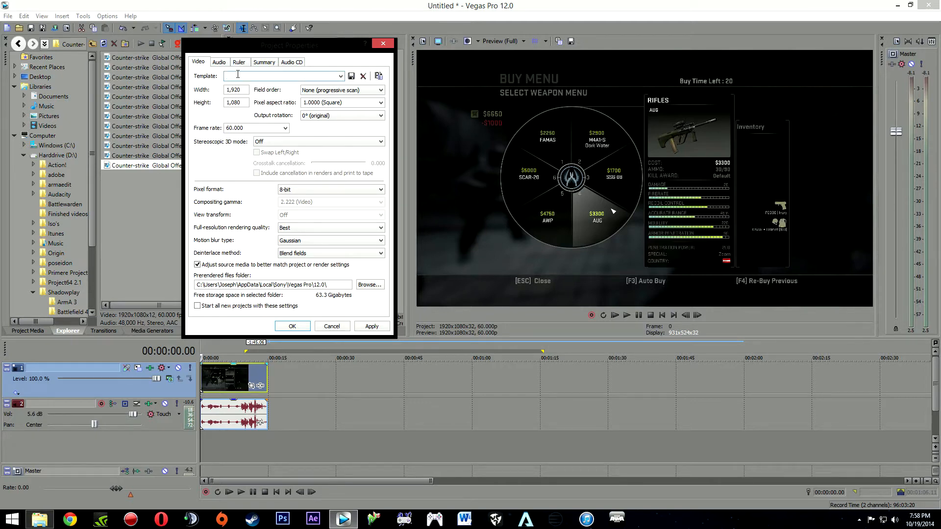
pyautogui.write('qwdkpokpoqkwdpowqkd')
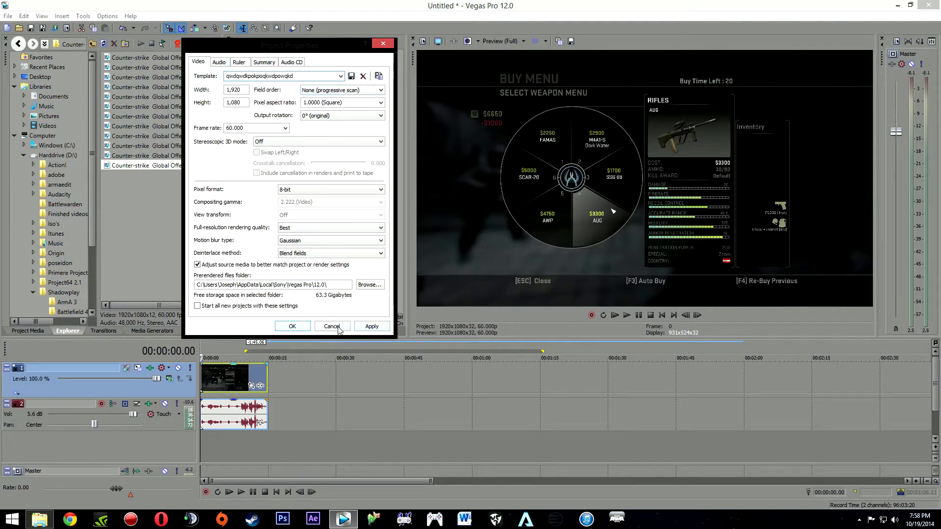
pyautogui.click(383, 44)
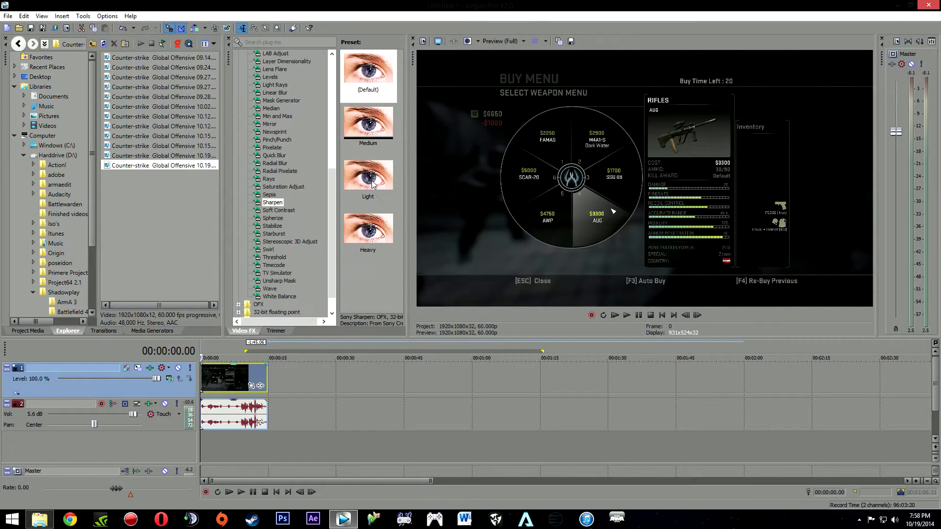
# Preview frames at several points along the clip and return the playhead to its start
pyautogui.click(231, 387)
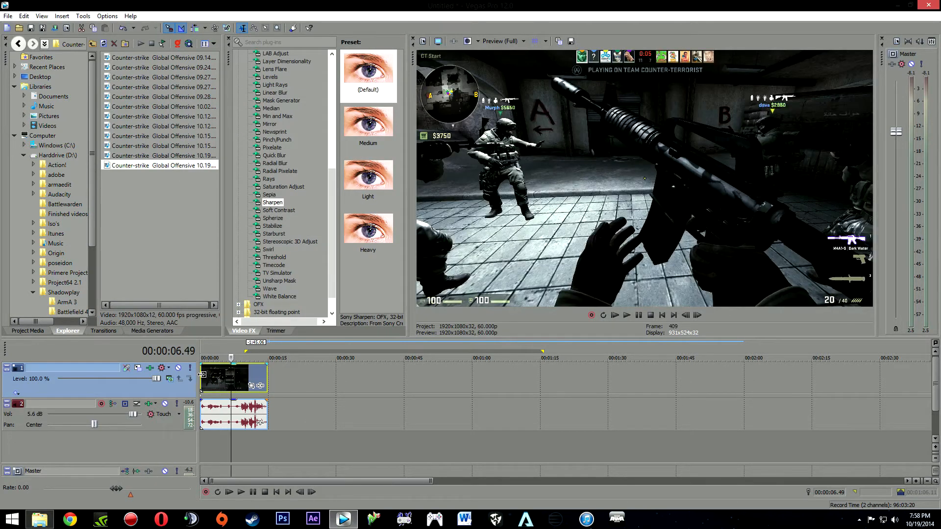
pyautogui.click(201, 375)
pyautogui.scroll(1, 225, 381)
pyautogui.click(319, 375)
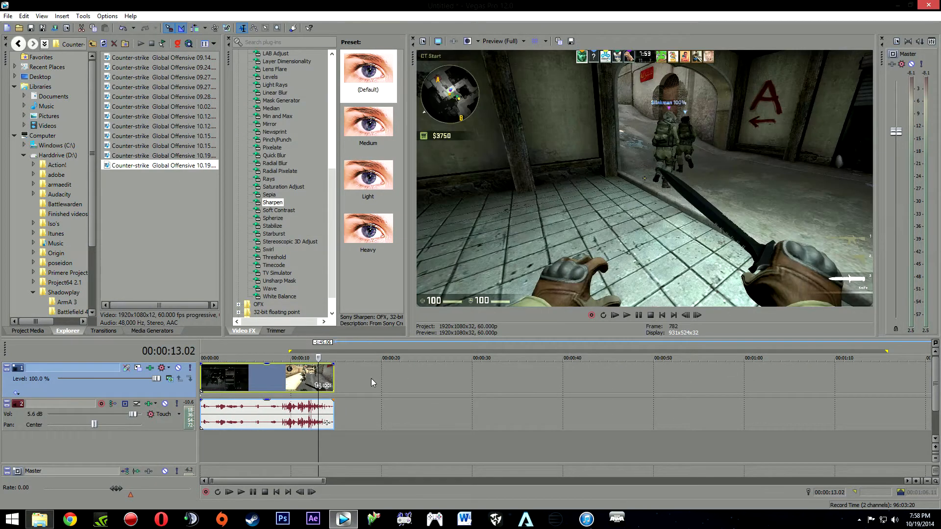
pyautogui.click(372, 380)
pyautogui.click(308, 382)
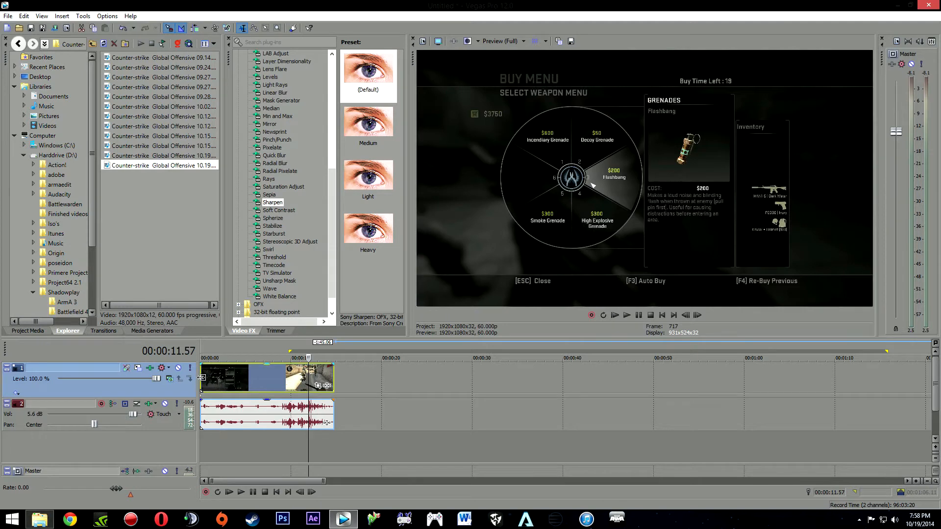
pyautogui.click(202, 378)
# Set the loop region to span the whole clip, clear the time selection, and put the playhead at the start
pyautogui.doubleClick(242, 443)
pyautogui.click(234, 447)
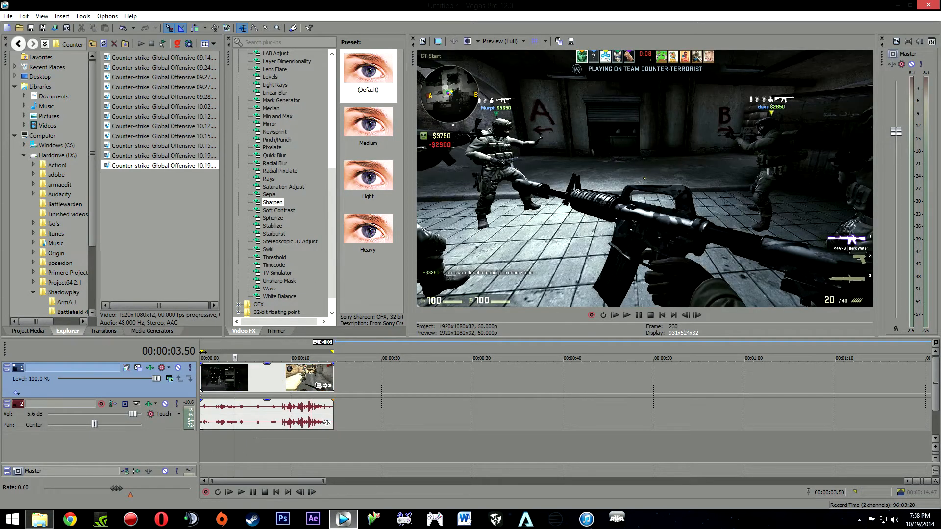
pyautogui.moveTo(342, 351)
pyautogui.mouseDown()
pyautogui.moveTo(332, 351)
pyautogui.moveTo(513, 350)
pyautogui.moveTo(276, 351)
pyautogui.moveTo(354, 350)
pyautogui.moveTo(332, 350)
pyautogui.mouseUp()
pyautogui.click(255, 444)
pyautogui.doubleClick(233, 444)
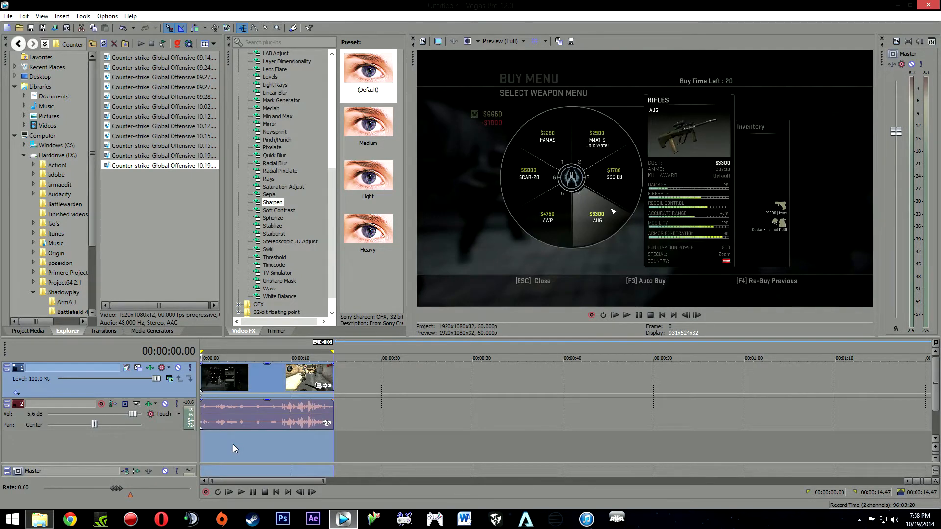
pyautogui.click(233, 444)
pyautogui.click(277, 492)
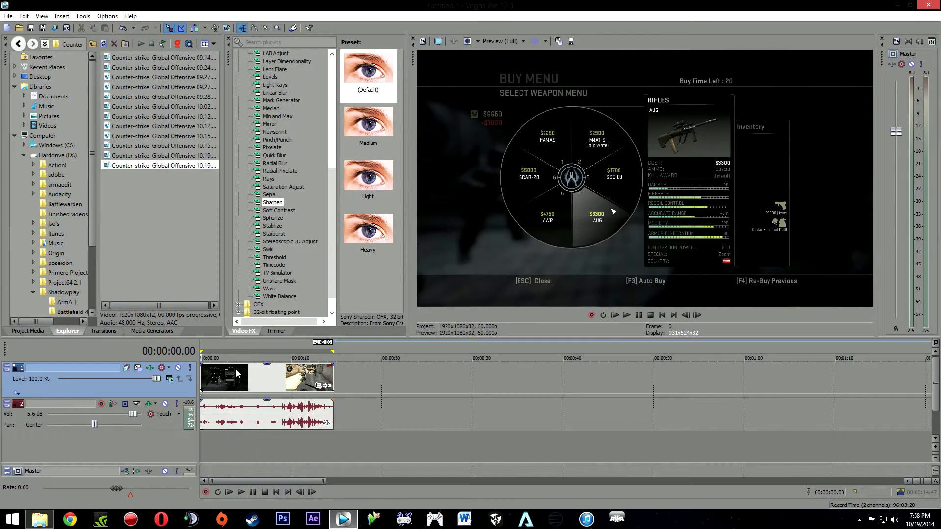
# Open the Render As settings, list all formats instead of favorites only, and choose the Sony AVC/MVC template Internet 1920x1080-30p
pyautogui.click(8, 16)
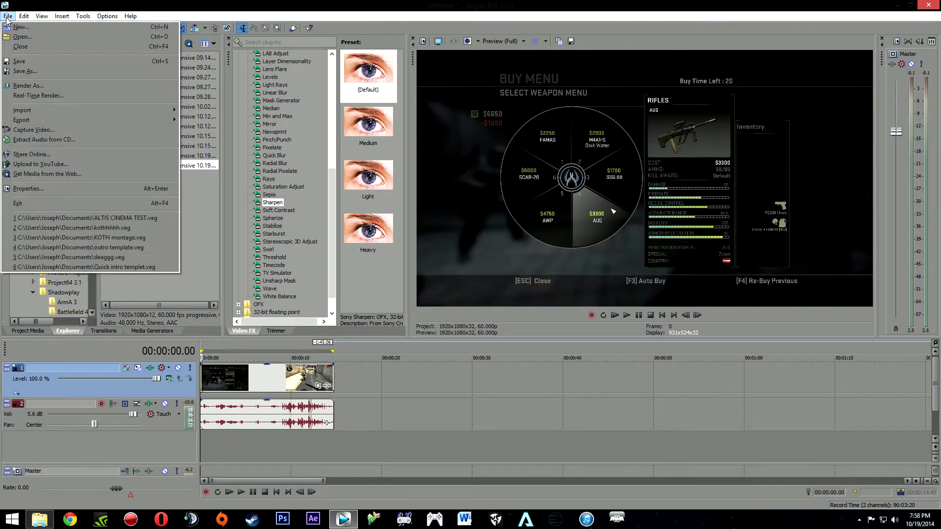
pyautogui.click(49, 87)
pyautogui.click(251, 123)
pyautogui.moveTo(558, 159); pyautogui.dragTo(541, 165)
pyautogui.click(274, 204)
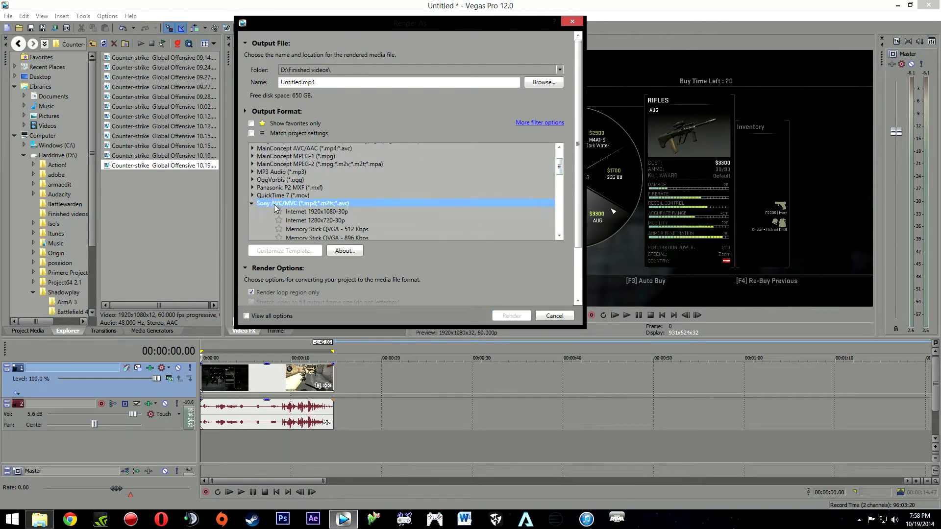
pyautogui.click(315, 214)
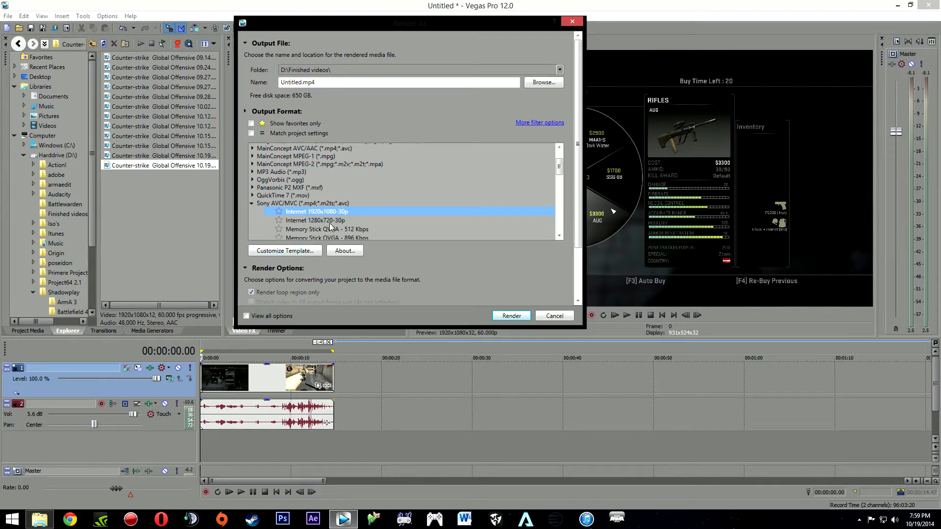
pyautogui.click(329, 223)
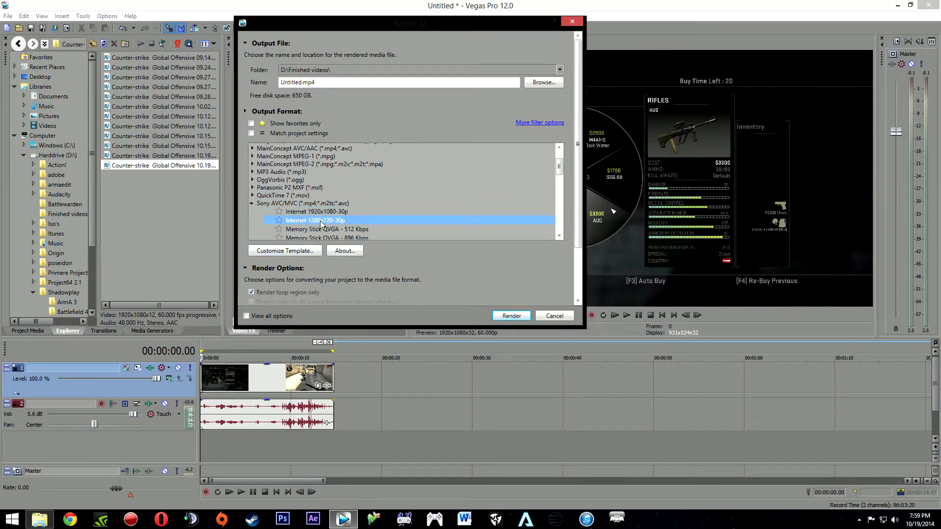
pyautogui.click(320, 214)
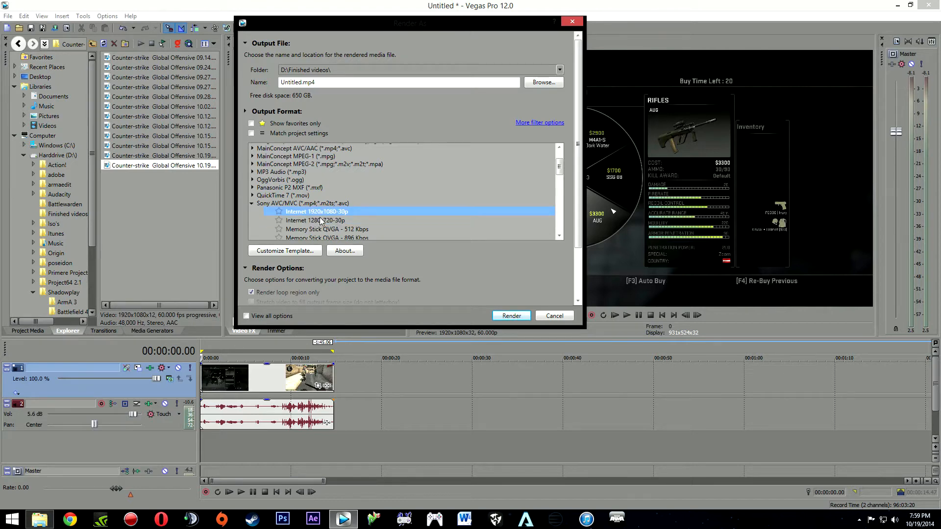
# Customize the chosen render template, keeping AVC as its video format
pyautogui.click(305, 254)
pyautogui.moveTo(411, 20); pyautogui.dragTo(373, 71)
pyautogui.click(407, 169)
pyautogui.click(358, 177)
pyautogui.click(365, 165)
pyautogui.click(364, 167)
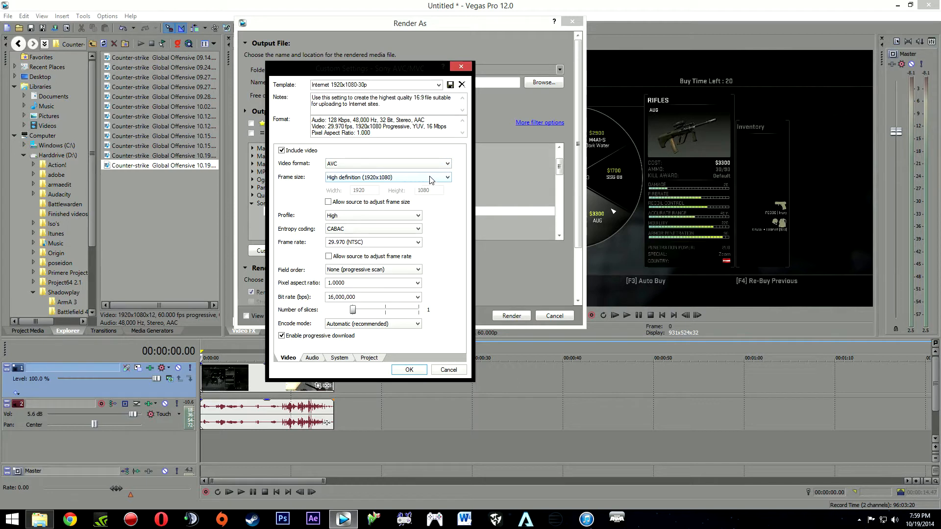
# Set the render template's frame size to High definition (1920x1080) and keep its frame rate at 29.970 (NTSC)
pyautogui.click(387, 179)
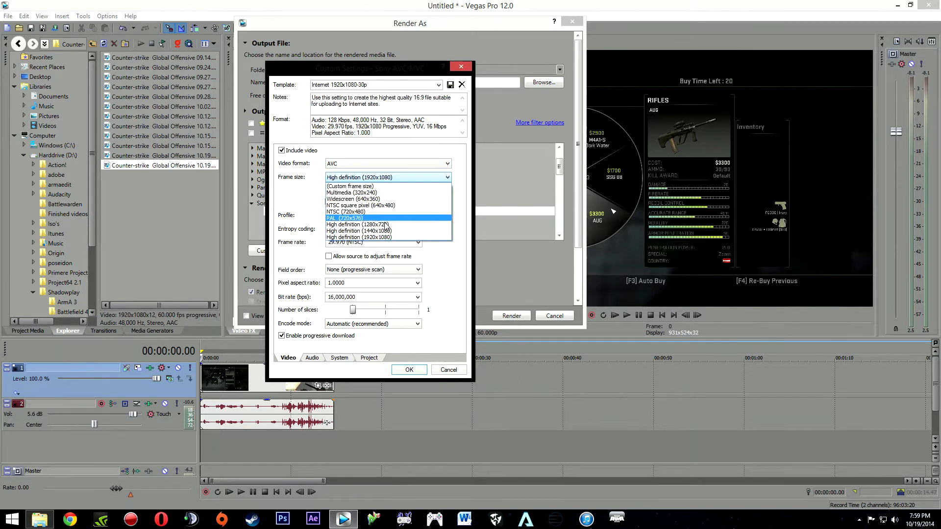
pyautogui.click(381, 237)
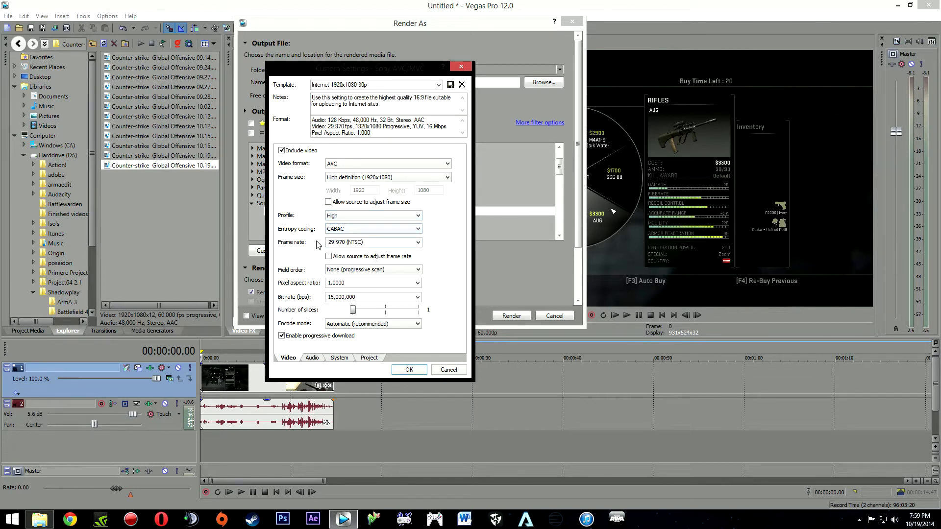
pyautogui.click(418, 242)
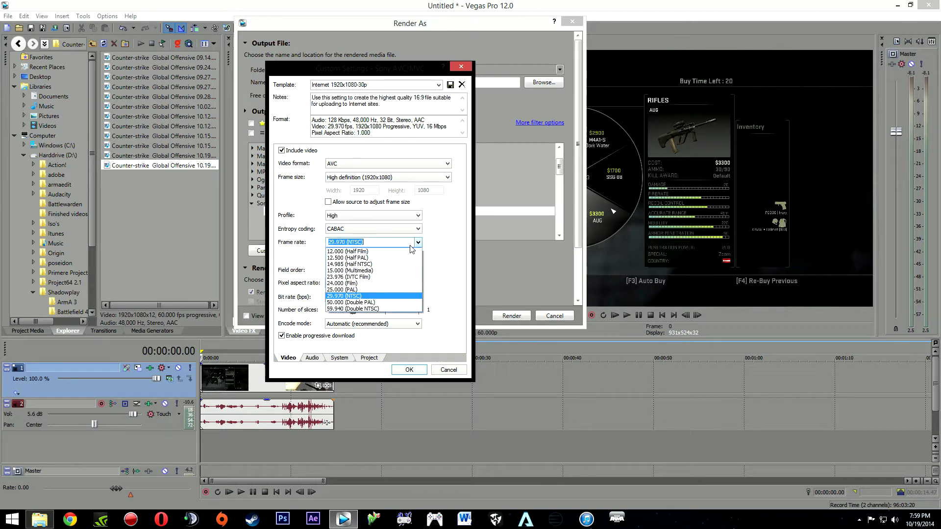
pyautogui.click(350, 282)
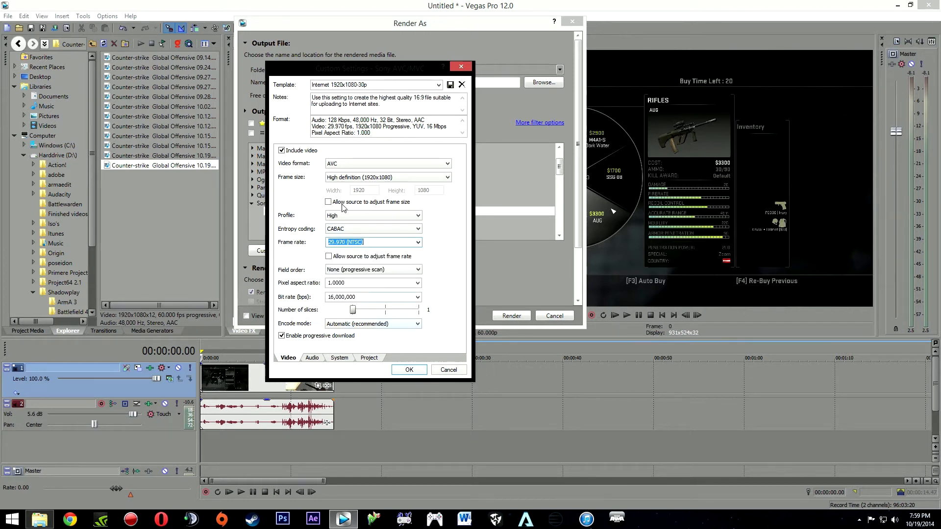
# Switch the template's frame rate to 59.940 (Double NTSC) and back to 29.970 (NTSC)
pyautogui.click(418, 242)
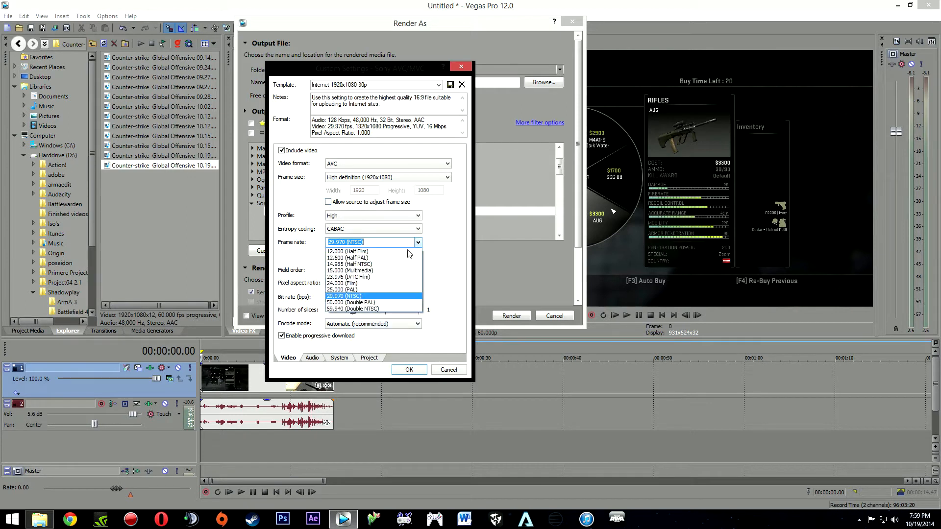
pyautogui.click(355, 309)
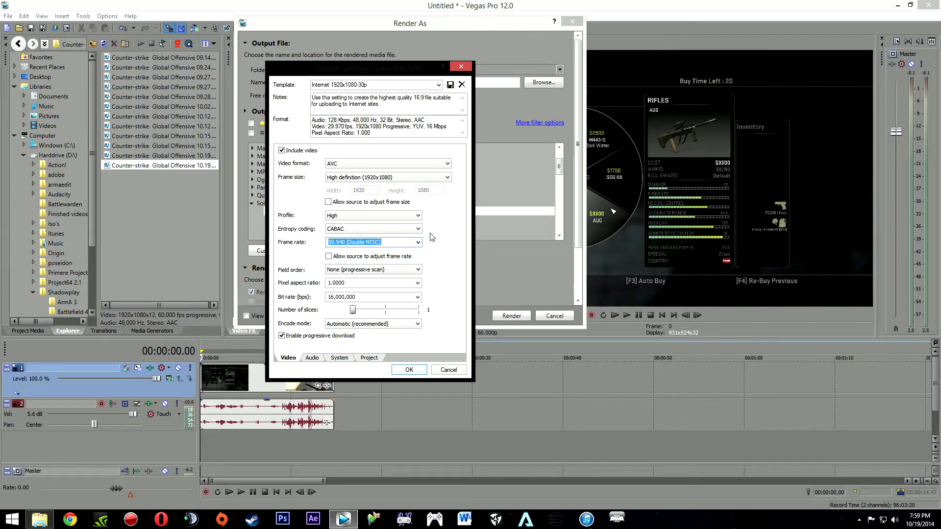
pyautogui.click(418, 242)
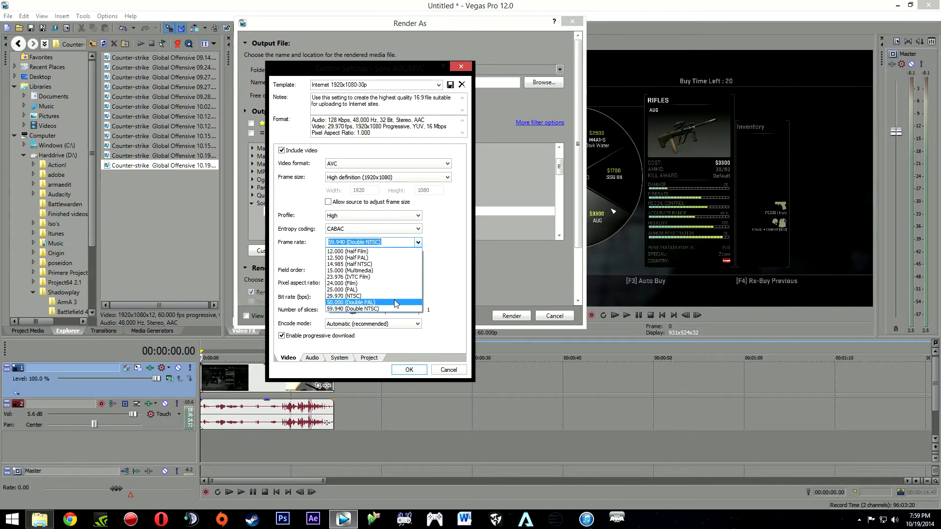
pyautogui.click(363, 296)
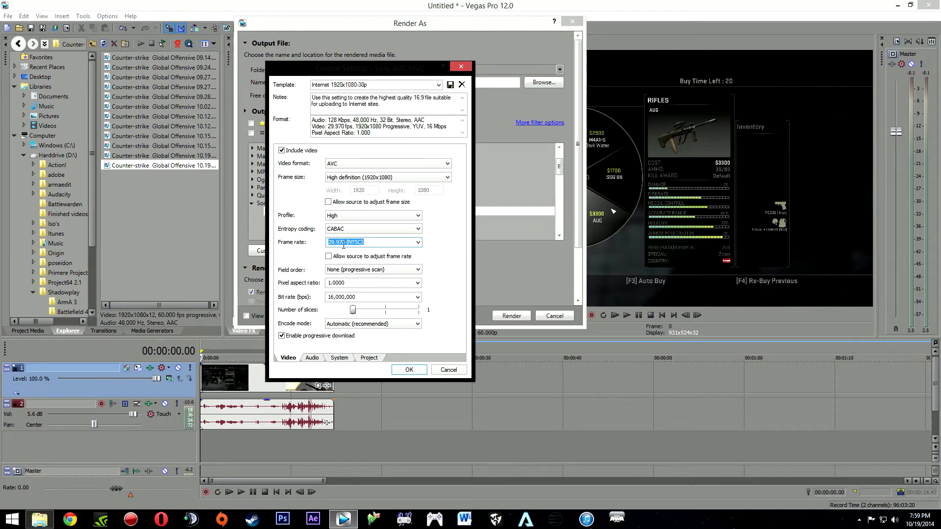
pyautogui.click(357, 270)
pyautogui.click(331, 279)
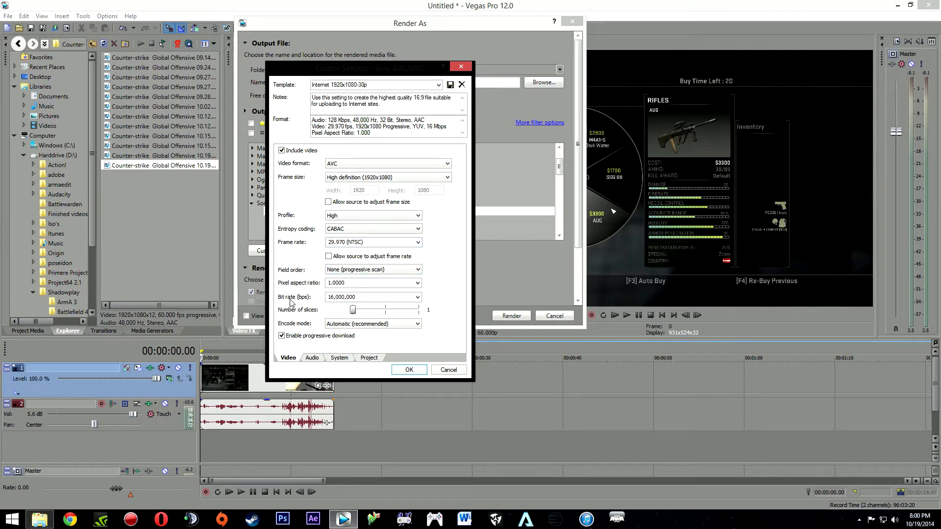
# Try bit rates of 25,999,360 and 18,000,000 bps for the template's video
pyautogui.click(418, 297)
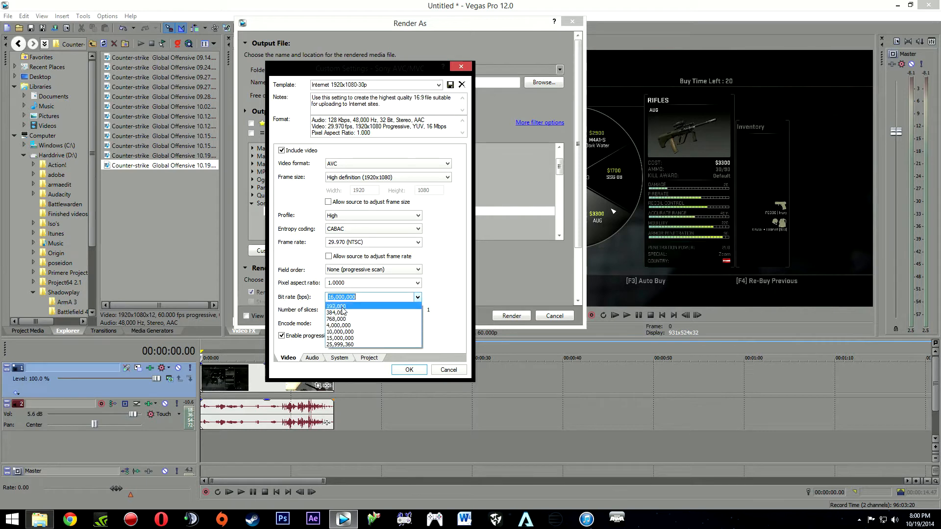
pyautogui.click(342, 307)
pyautogui.click(418, 297)
pyautogui.click(363, 351)
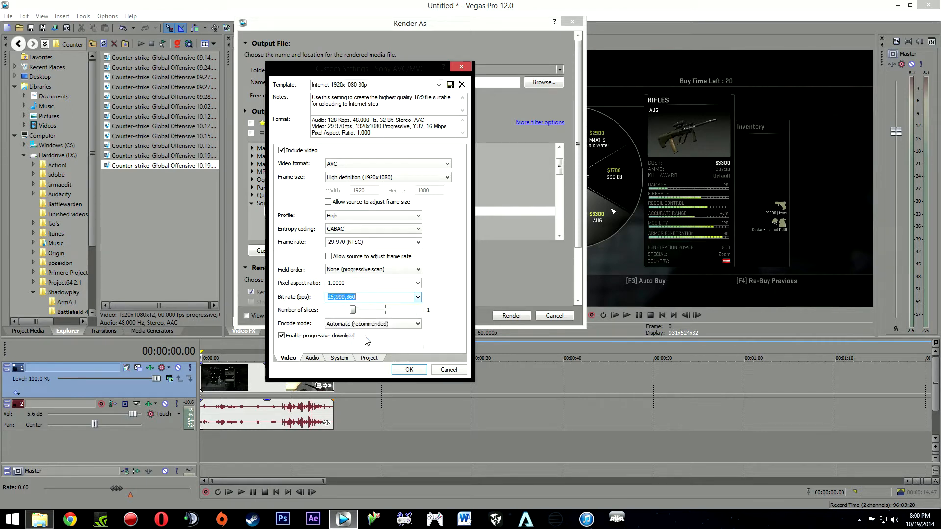
pyautogui.click(419, 298)
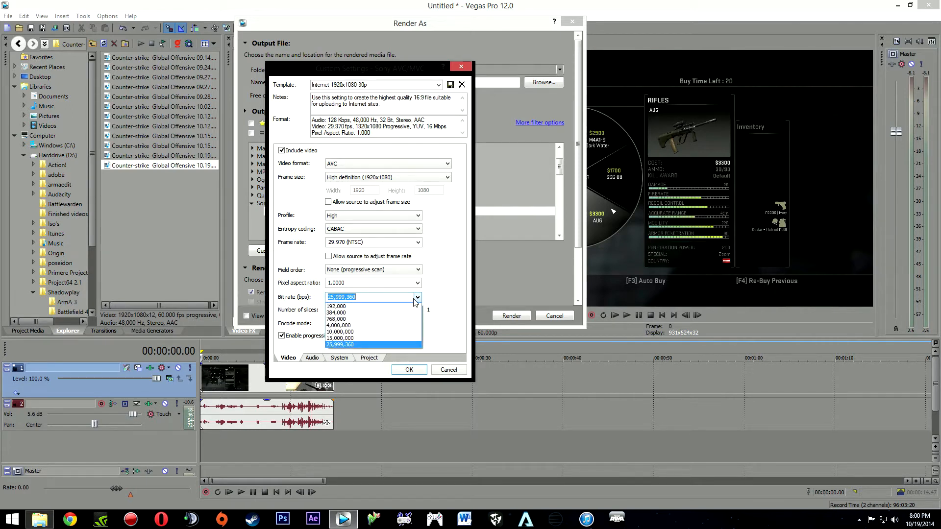
pyautogui.click(363, 337)
pyautogui.click(335, 298)
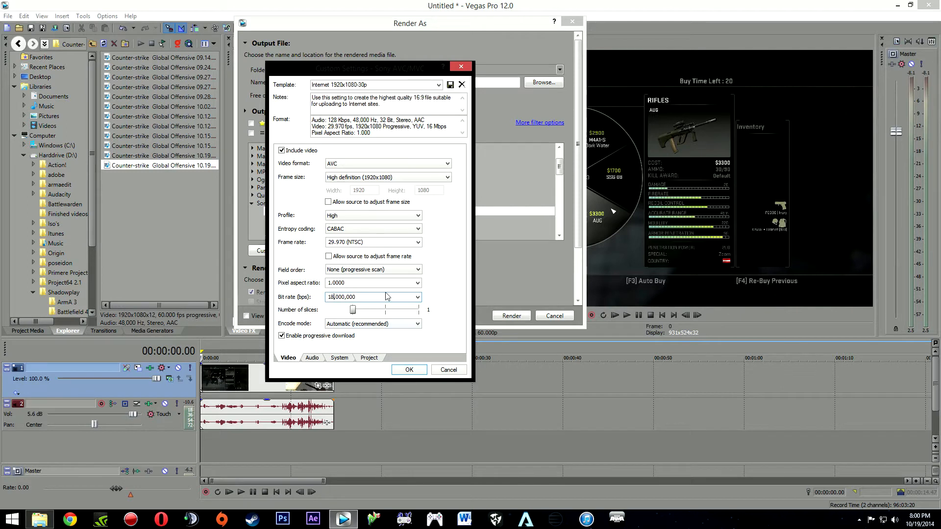
# Set the template's video bit rate to 15,000,000 bps
pyautogui.click(417, 297)
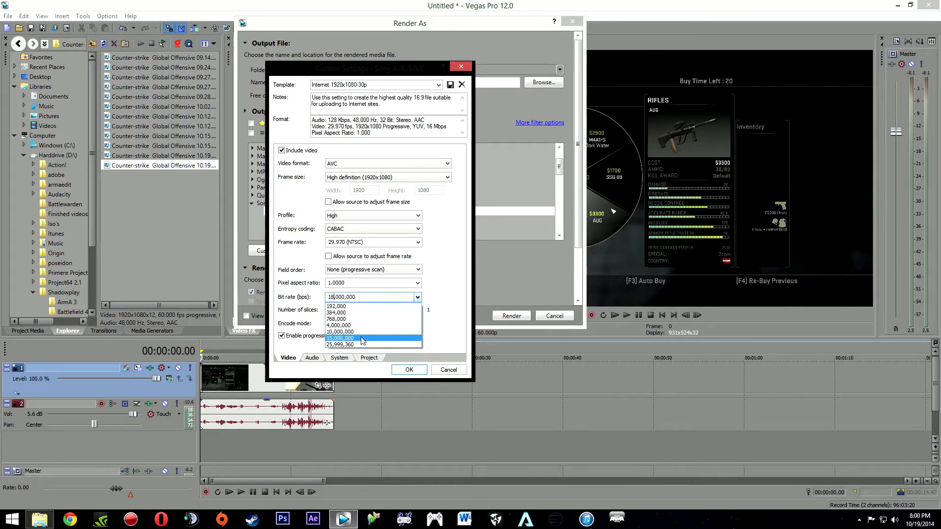
pyautogui.click(362, 339)
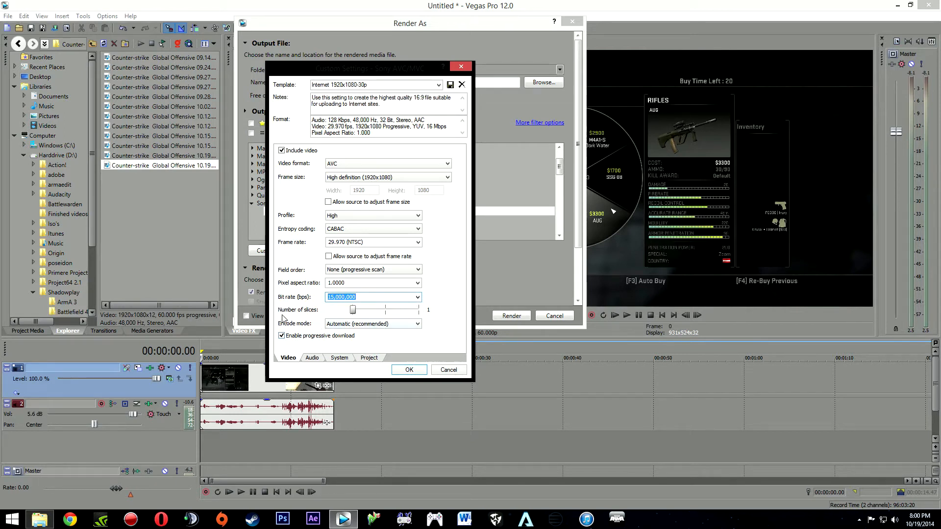
pyautogui.click(354, 311)
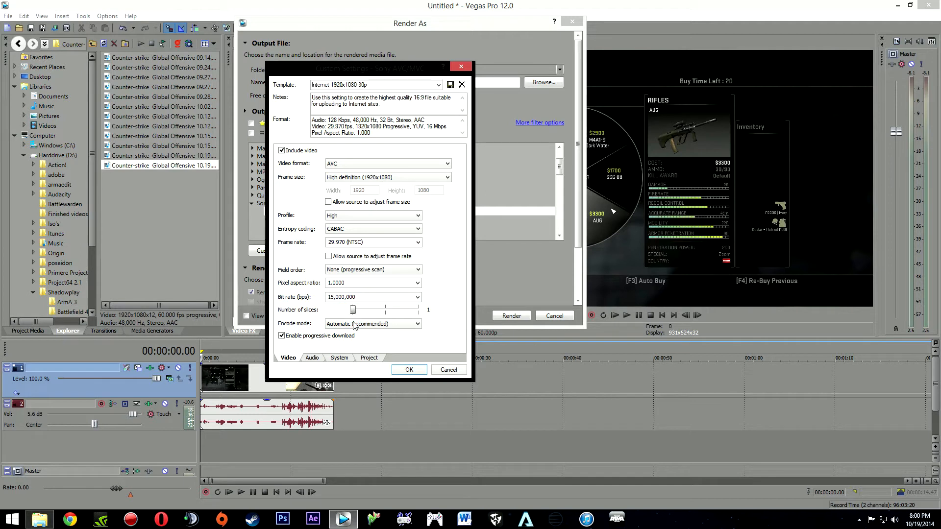
# Compare the Automatic and GPU encode modes, and set the encode mode to Render using GPU if available
pyautogui.click(417, 325)
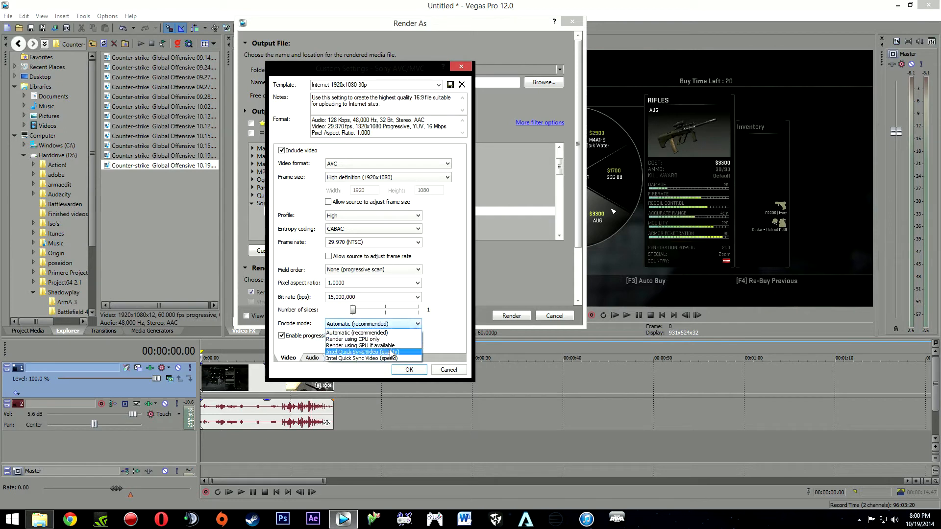
pyautogui.click(360, 347)
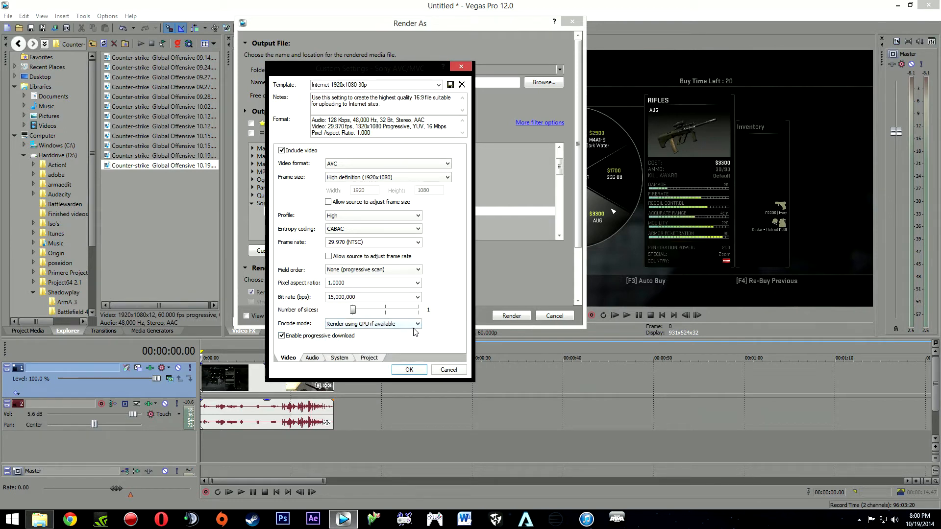
pyautogui.click(368, 325)
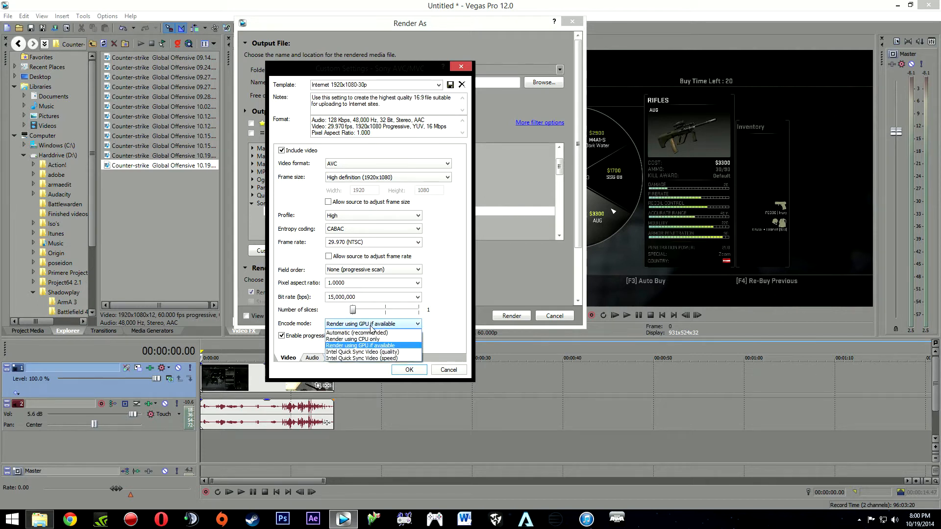
pyautogui.click(375, 334)
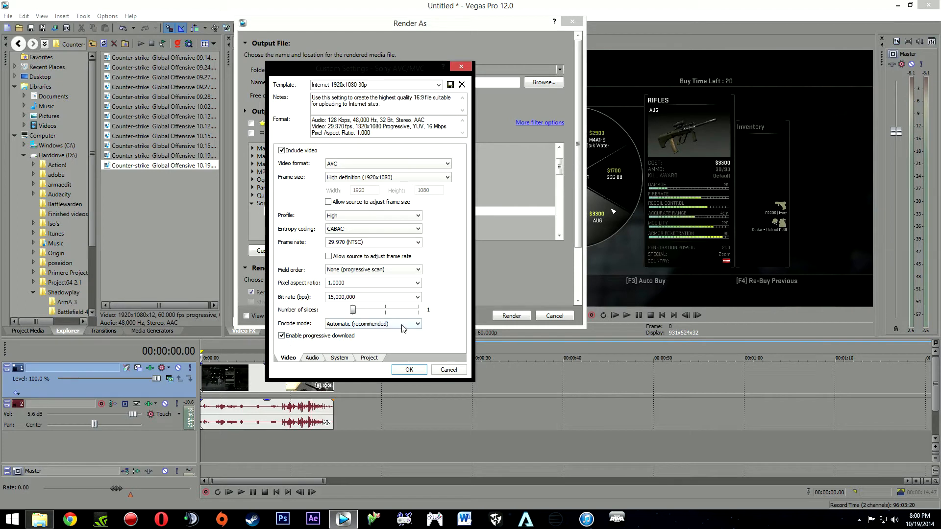
pyautogui.click(397, 323)
pyautogui.click(350, 341)
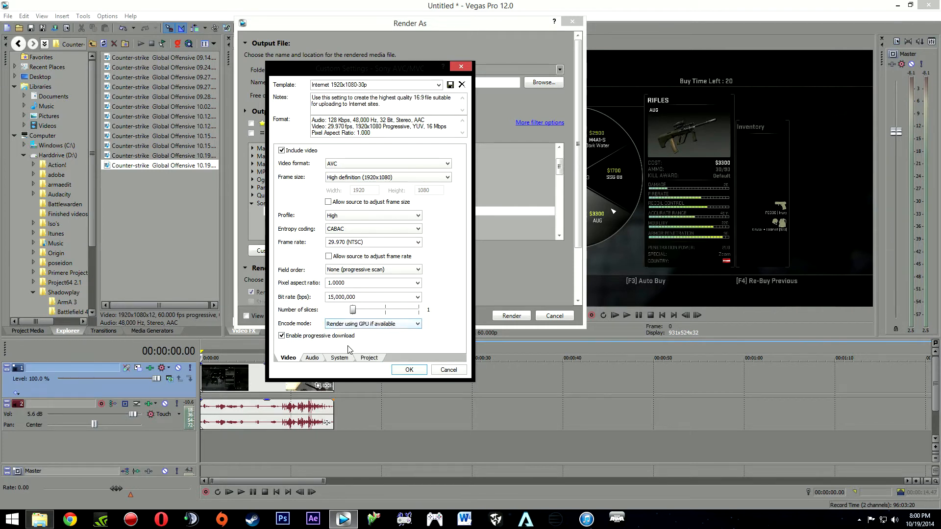
# Review the template's audio settings and check whether GPU acceleration is available
pyautogui.click(312, 358)
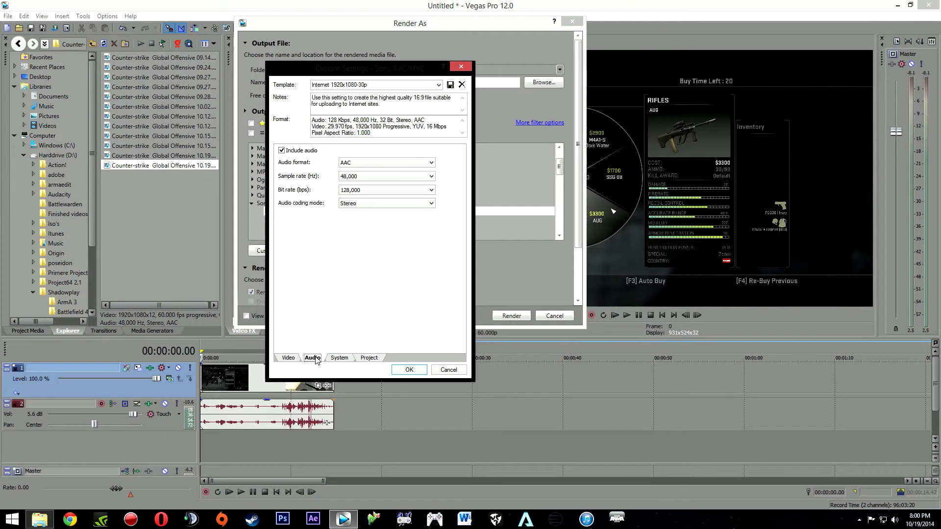
pyautogui.click(339, 358)
pyautogui.click(300, 180)
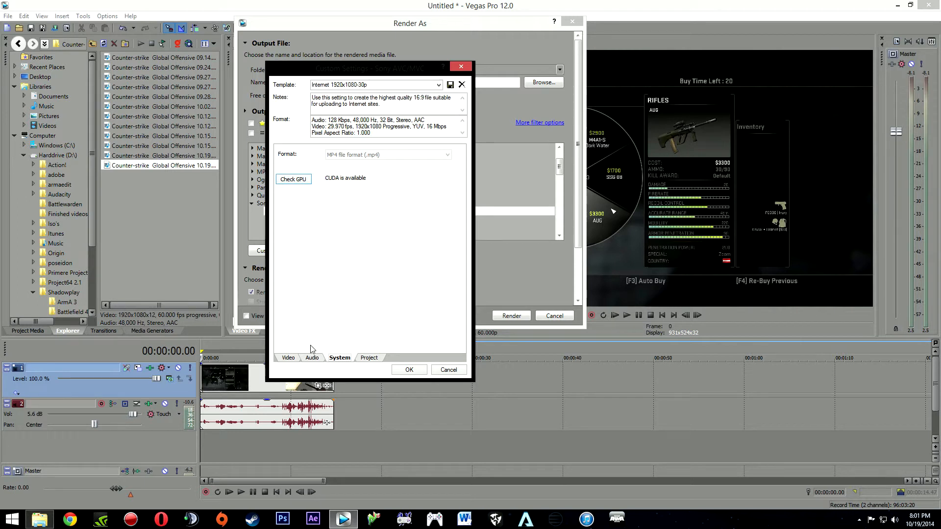
pyautogui.click(296, 359)
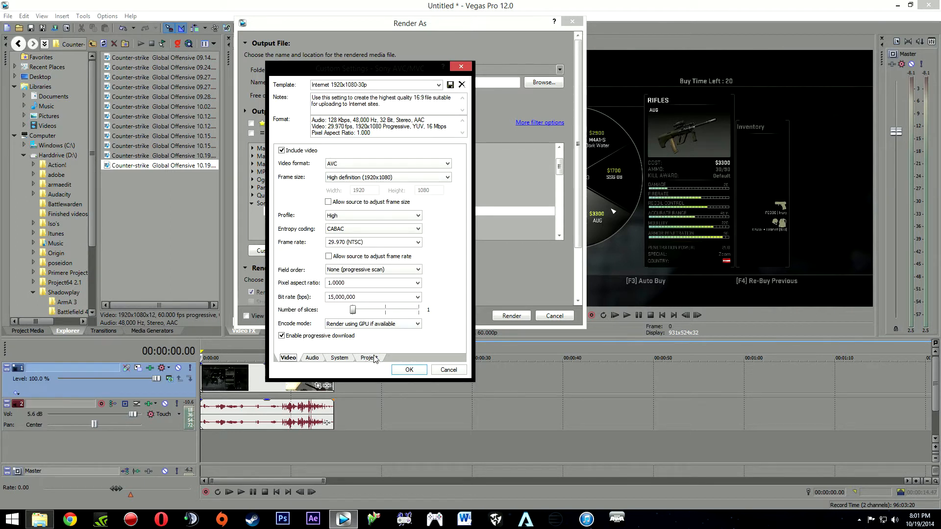
# Set the template's video rendering quality to Best
pyautogui.click(347, 358)
pyautogui.click(368, 358)
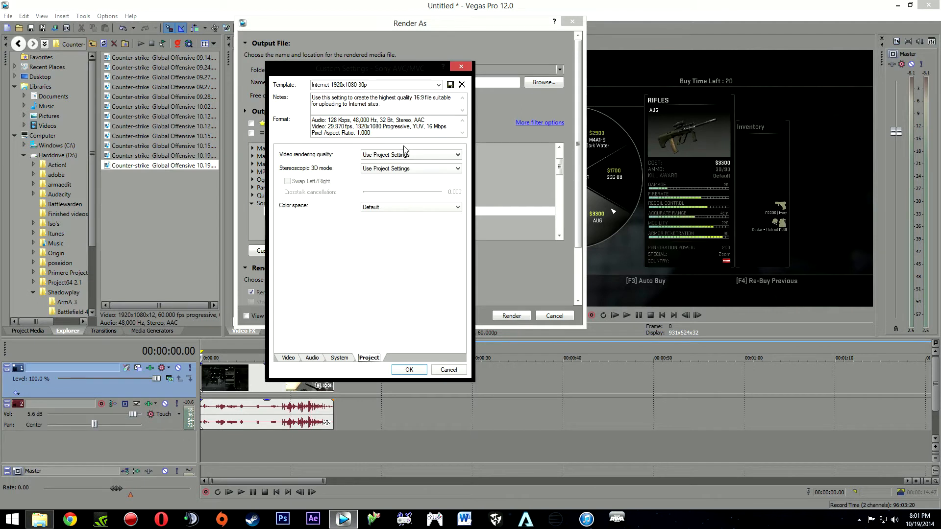
pyautogui.click(441, 155)
pyautogui.click(387, 189)
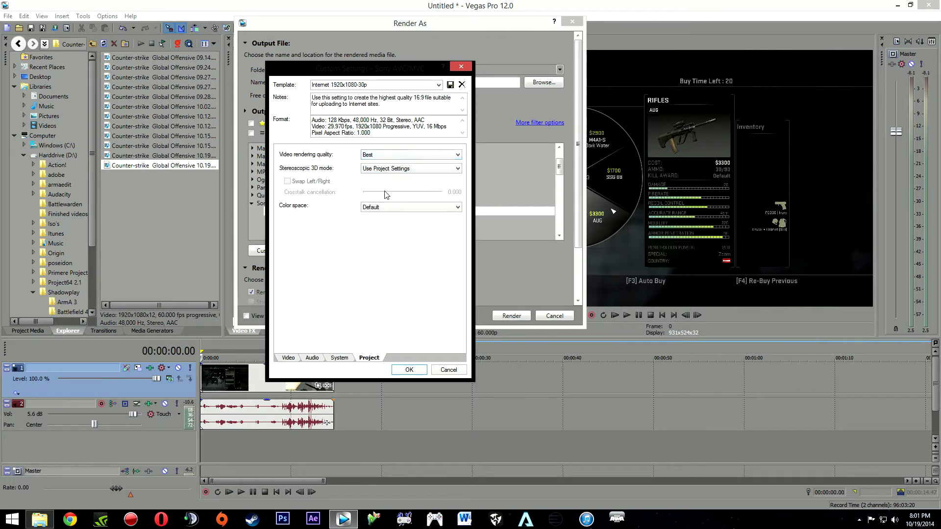
# Review the template's system, audio and video settings, keeping the video bit rate at 15,000,000 bps
pyautogui.click(344, 358)
pyautogui.click(312, 358)
pyautogui.click(289, 359)
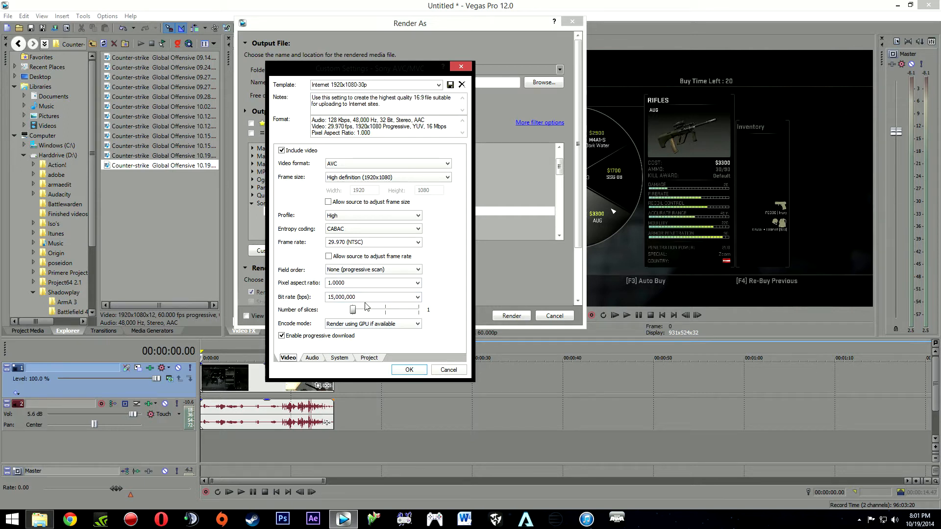
pyautogui.click(417, 299)
pyautogui.click(353, 338)
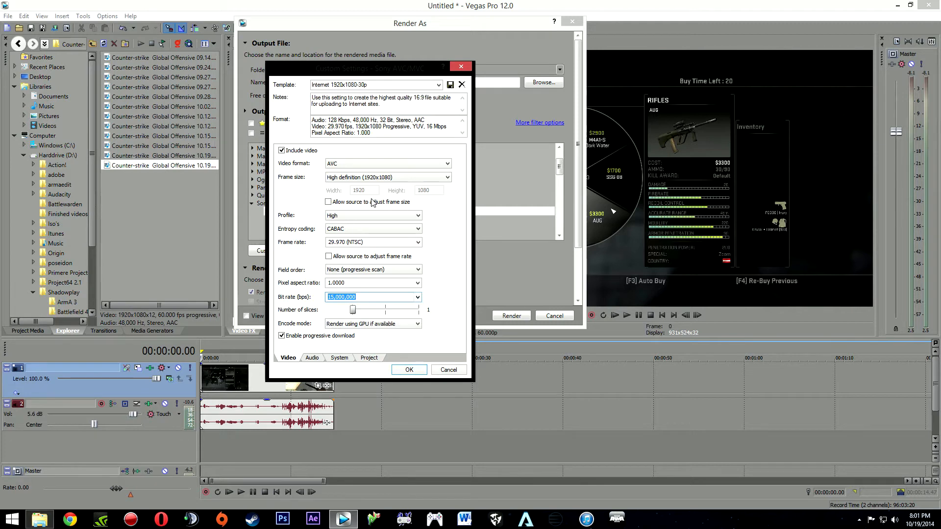
# Enter dqojwduioweqojdqo as the template name and close the custom settings without saving the template
pyautogui.click(378, 86)
pyautogui.press('BackSpace')
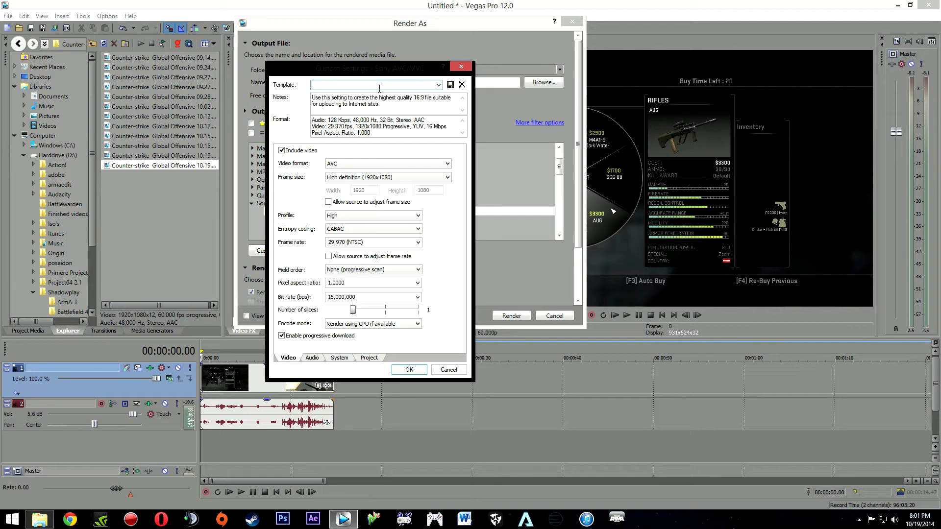
pyautogui.write('dqojwduioweqojdqo')
pyautogui.moveTo(389, 70); pyautogui.dragTo(360, 31)
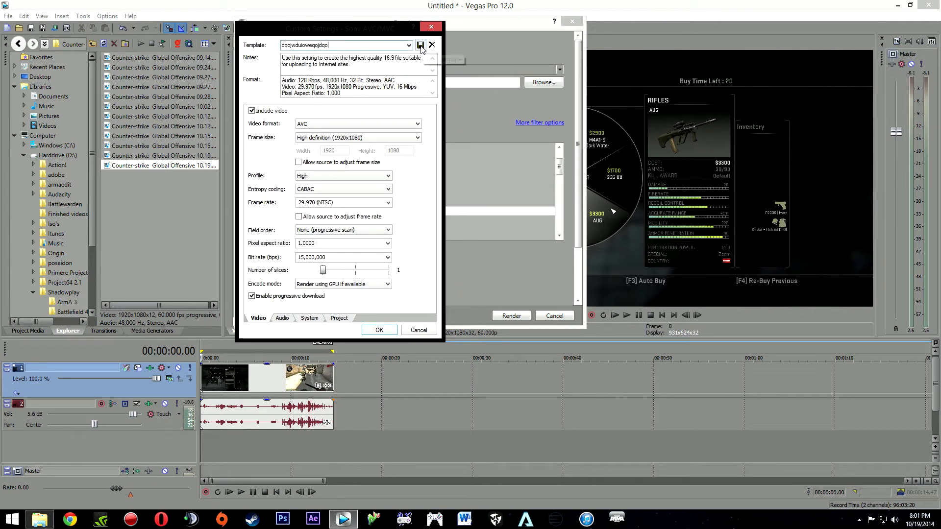
pyautogui.click(432, 26)
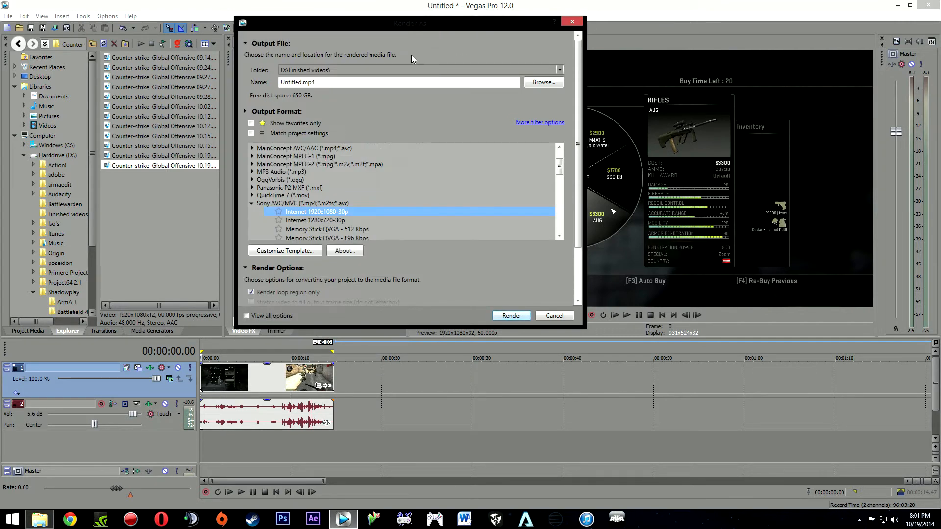
# Choose the saved CUSTOM NEW template under Sony AVC/MVC, limiting the format list to favorites only
pyautogui.moveTo(560, 172); pyautogui.dragTo(560, 210)
pyautogui.click(308, 214)
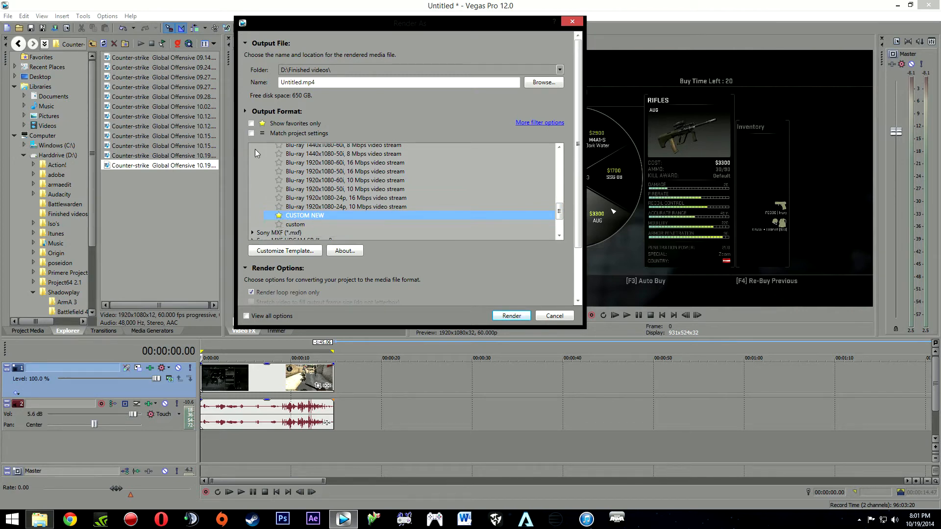
pyautogui.click(251, 124)
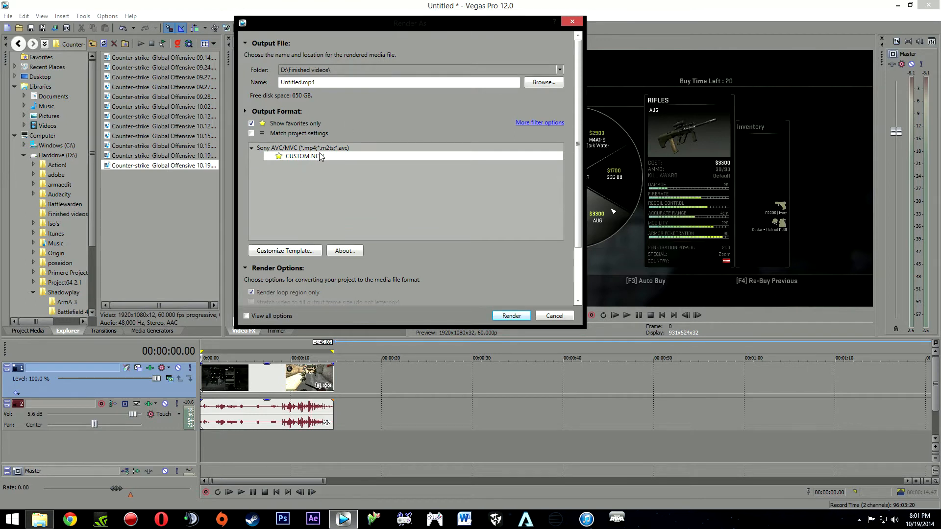
pyautogui.click(311, 150)
pyautogui.click(308, 156)
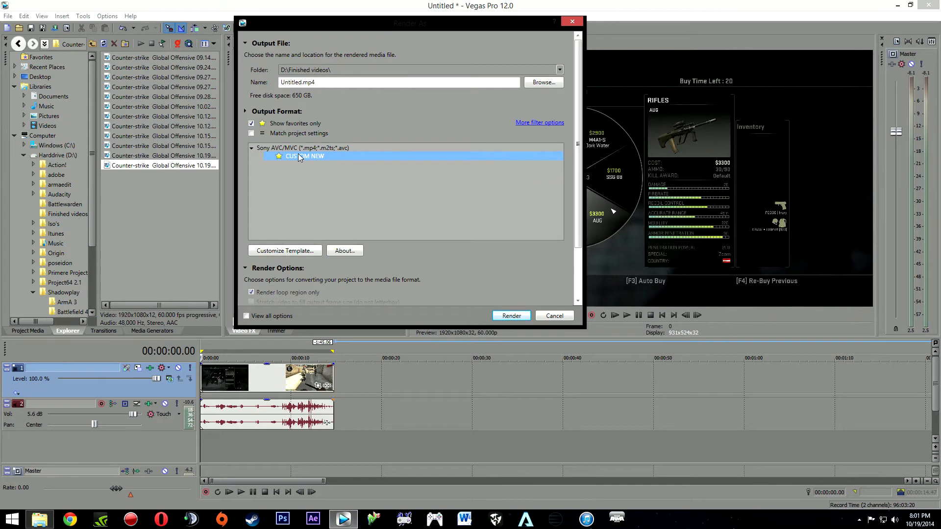
pyautogui.click(309, 251)
# Name the output file wefrweofkwefo and close the render settings without rendering
pyautogui.click(408, 83)
pyautogui.write('wefrweofkwefo')
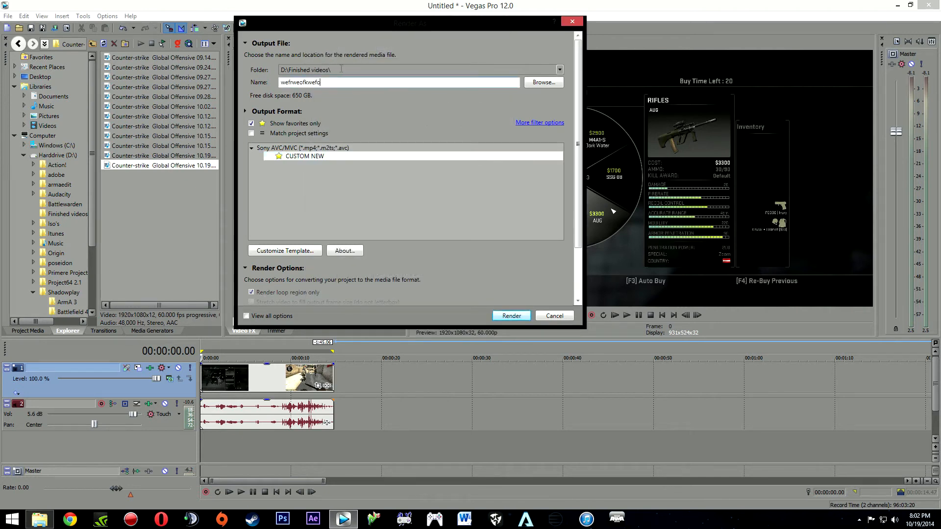
pyautogui.click(553, 316)
# Check the clip on the timeline by moving the playhead between its start, middle and end
pyautogui.click(230, 383)
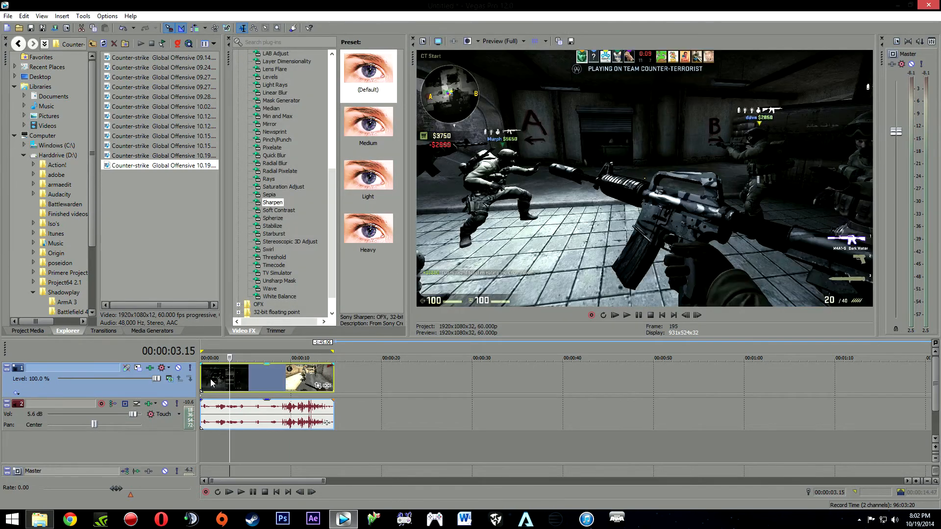
pyautogui.press('Home')
pyautogui.press('End')
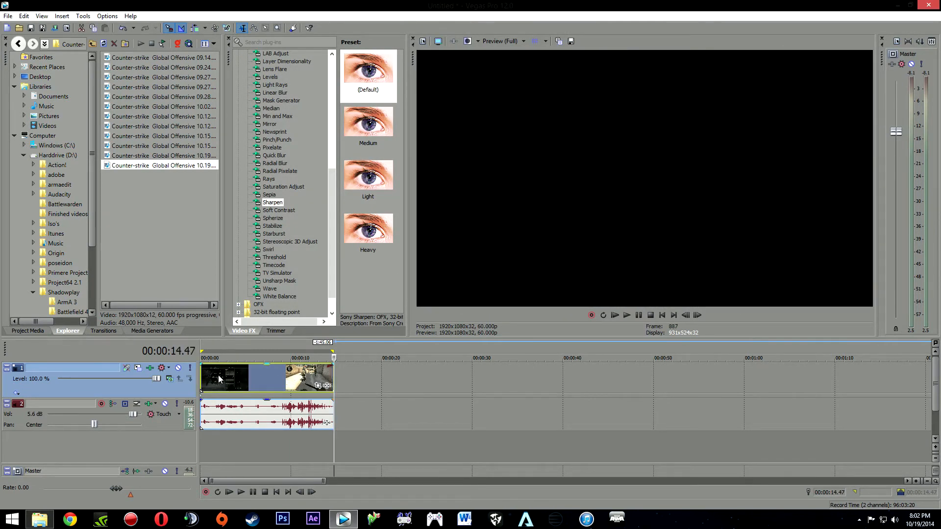
pyautogui.press('Home')
pyautogui.click(251, 373)
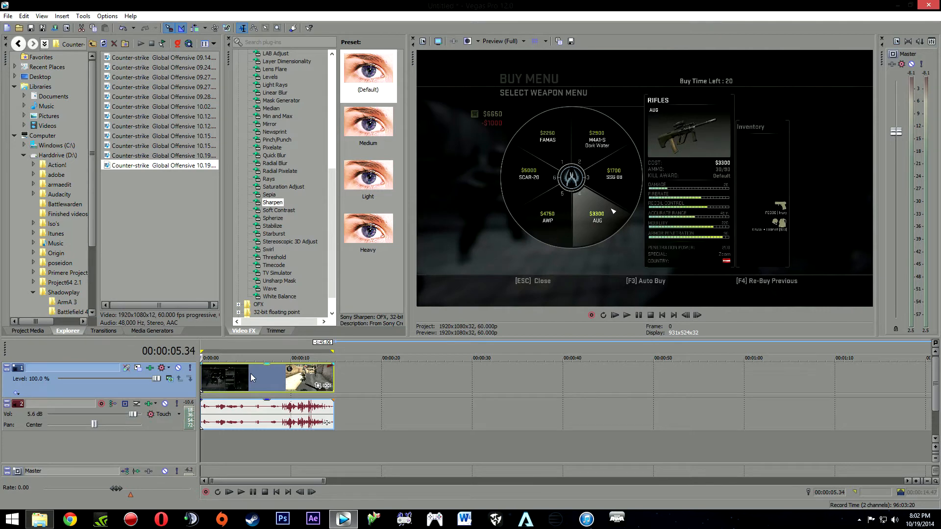
pyautogui.press('Home')
# Extend the end of the gameplay clip by about 11 seconds and place the playhead at about 16 seconds
pyautogui.click(296, 381)
pyautogui.click(263, 381)
pyautogui.click(314, 380)
pyautogui.moveTo(334, 379); pyautogui.dragTo(435, 378)
pyautogui.click(391, 375)
pyautogui.click(352, 379)
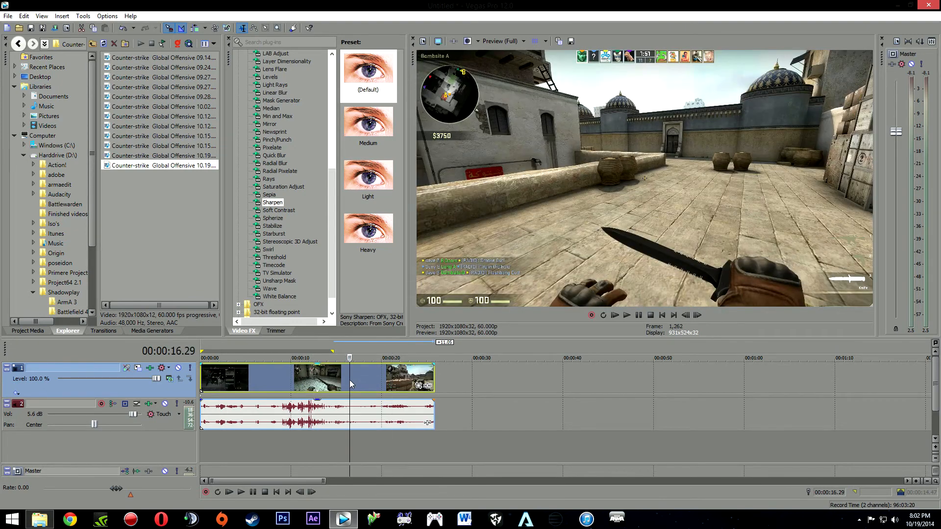
# Place the playhead at about 20 seconds and remove the existing Levels and Sharpen effects from video track 1
pyautogui.click(385, 379)
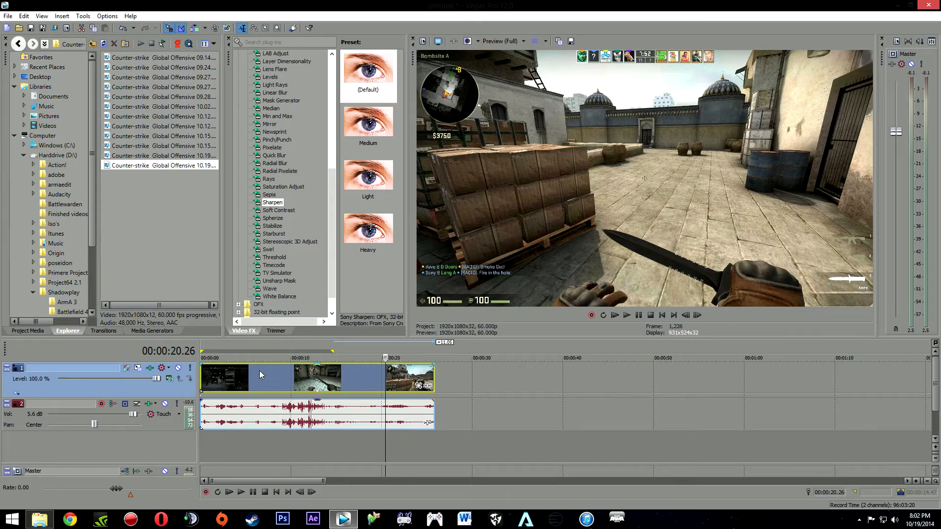
pyautogui.click(149, 368)
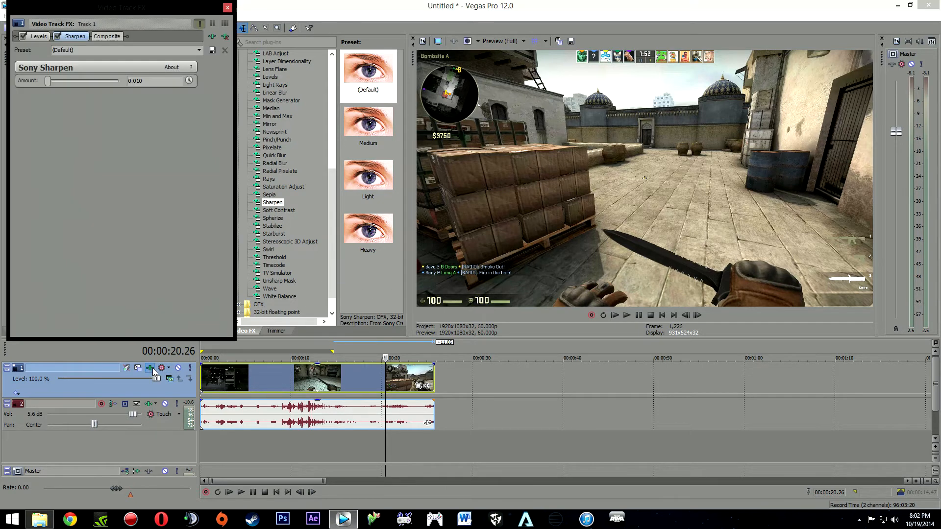
pyautogui.click(23, 36)
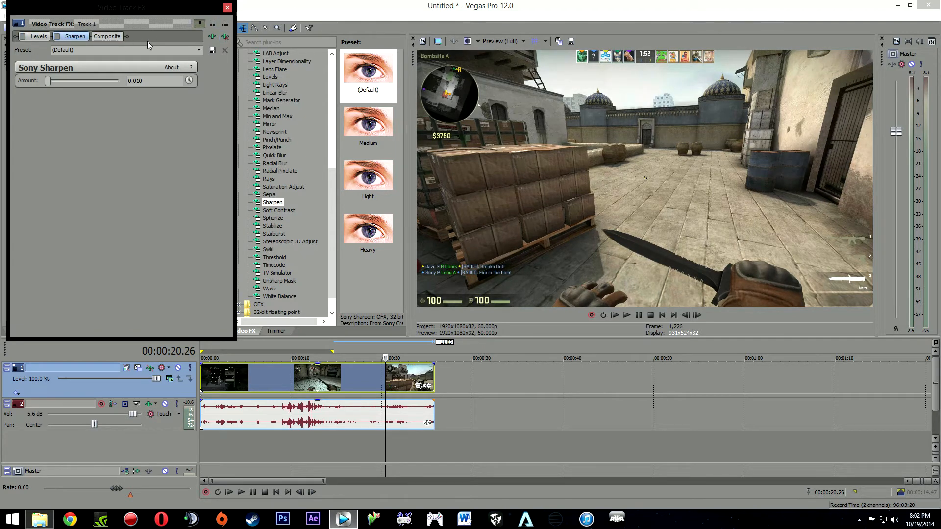
pyautogui.click(225, 37)
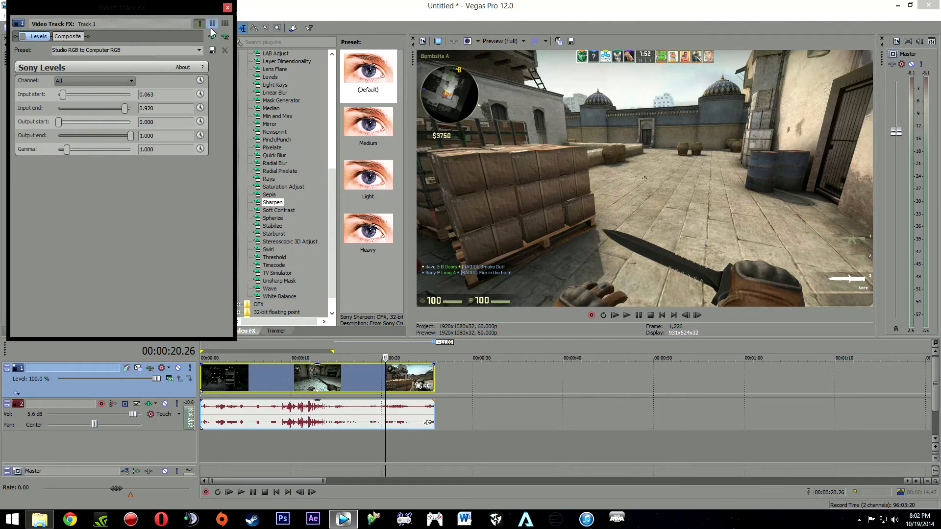
pyautogui.click(224, 36)
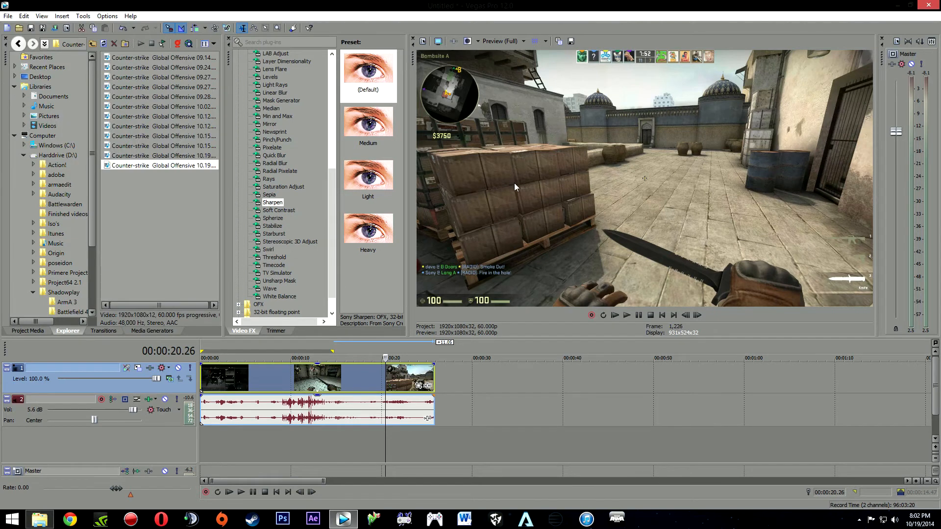
# Apply the Levels effect with the Studio RGB to Computer RGB preset to video track 1
pyautogui.moveTo(332, 208); pyautogui.dragTo(326, 174)
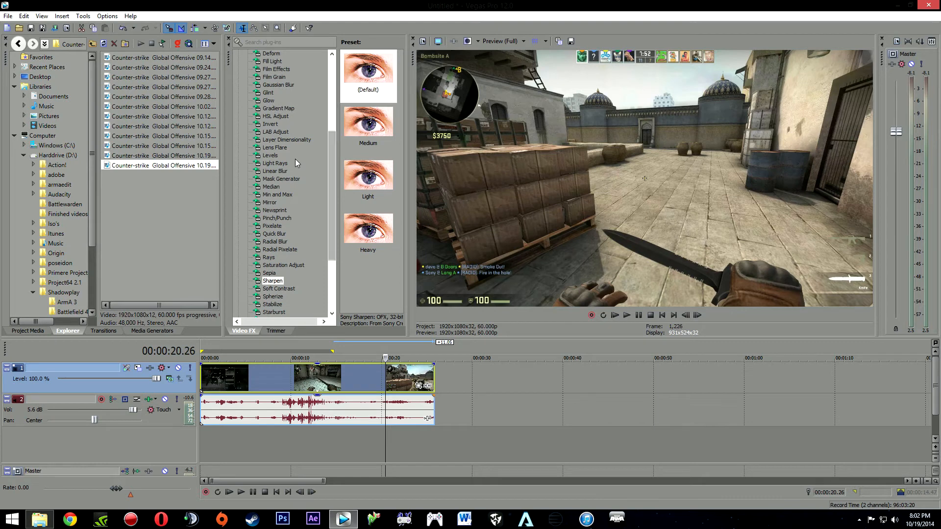
pyautogui.click(267, 153)
pyautogui.moveTo(331, 169); pyautogui.dragTo(327, 140)
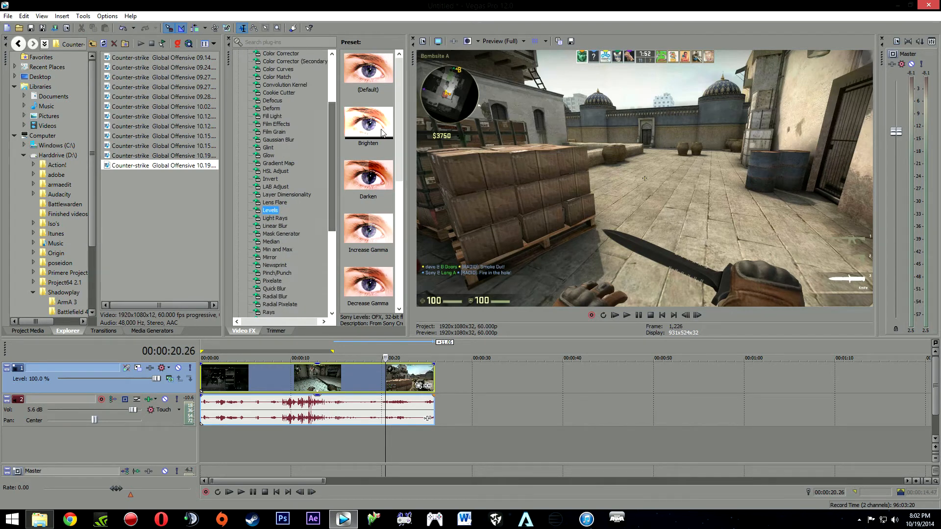
pyautogui.moveTo(399, 111); pyautogui.dragTo(401, 220)
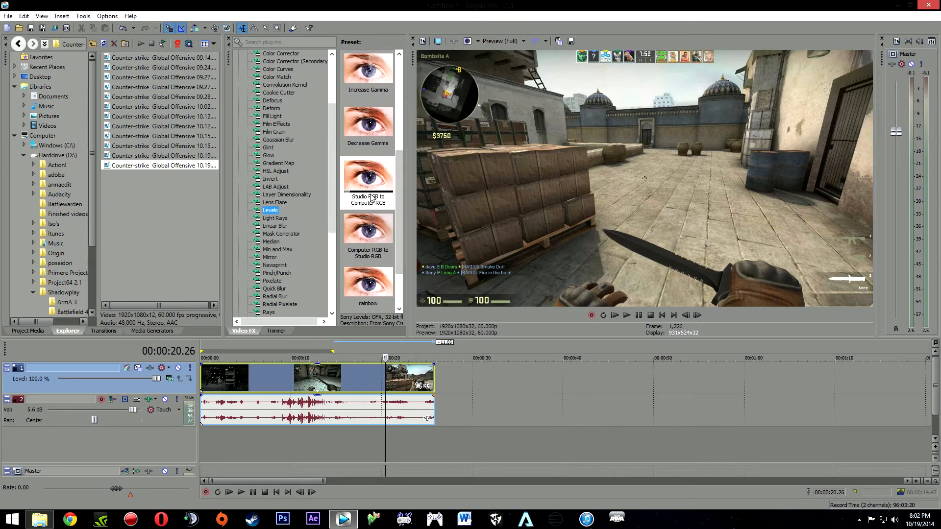
pyautogui.moveTo(367, 189); pyautogui.dragTo(143, 383)
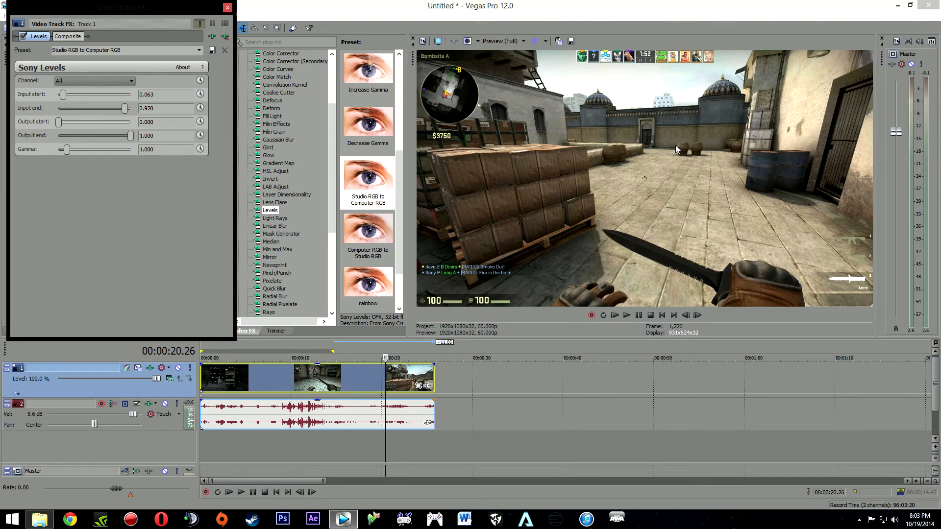
# Compare the preview with the track's Levels effect off and on, leave it enabled and close the effects window
pyautogui.click(23, 36)
pyautogui.click(23, 36)
pyautogui.click(23, 37)
pyautogui.click(23, 36)
pyautogui.click(23, 36)
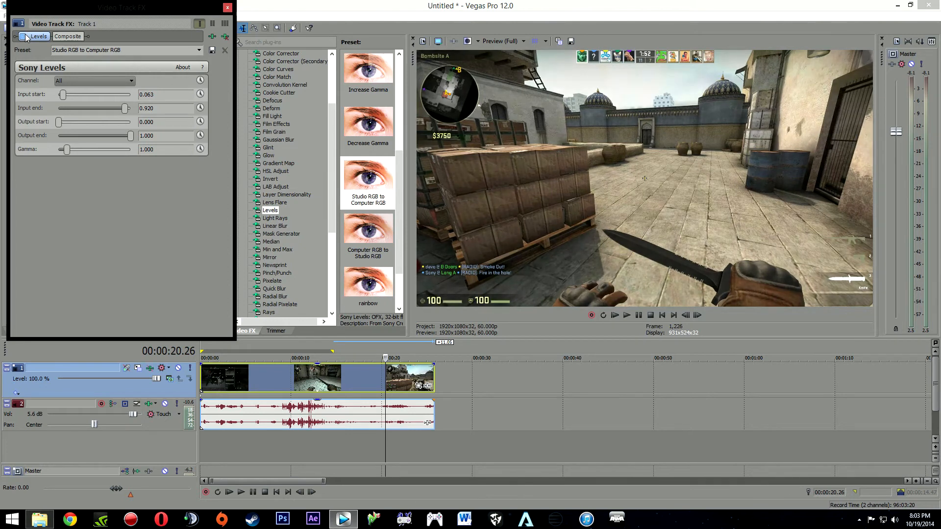
pyautogui.click(23, 36)
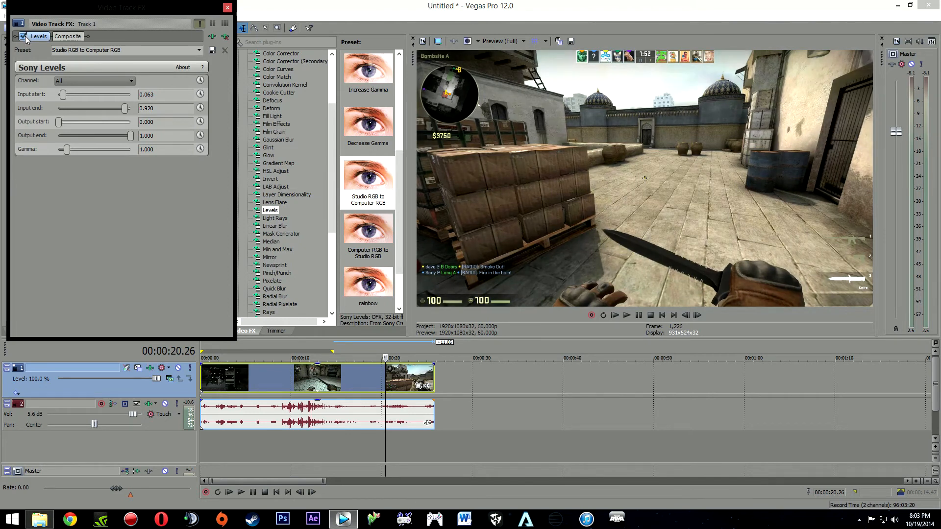
pyautogui.click(228, 9)
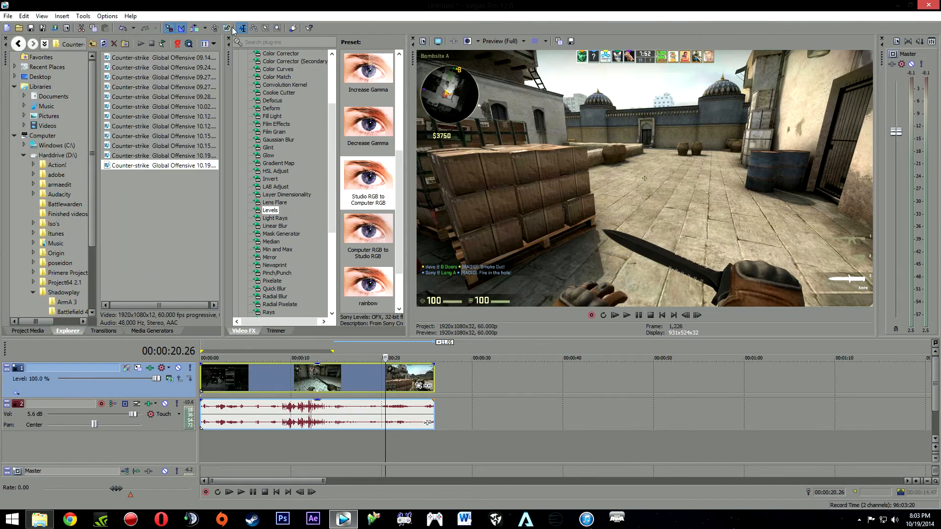
# Add the Sharpen effect with its default preset to video track 1
pyautogui.moveTo(332, 156); pyautogui.dragTo(333, 219)
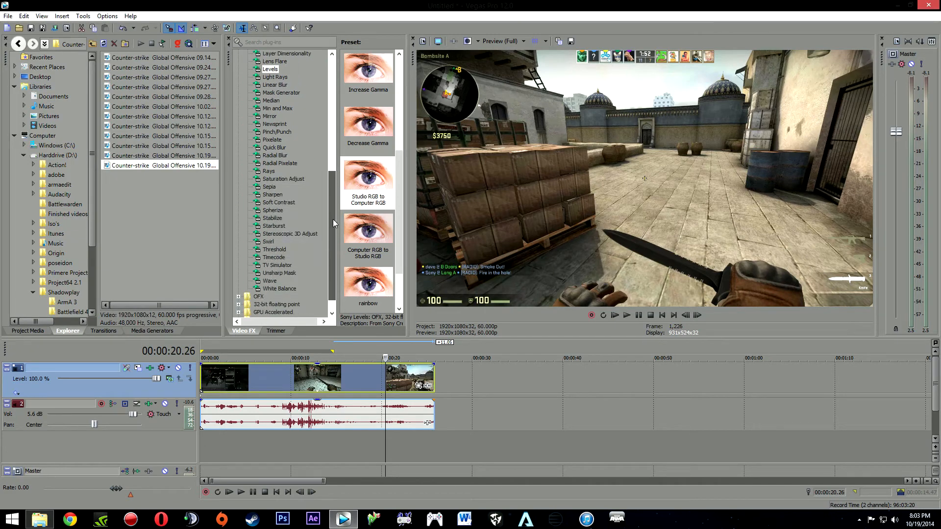
pyautogui.click(273, 196)
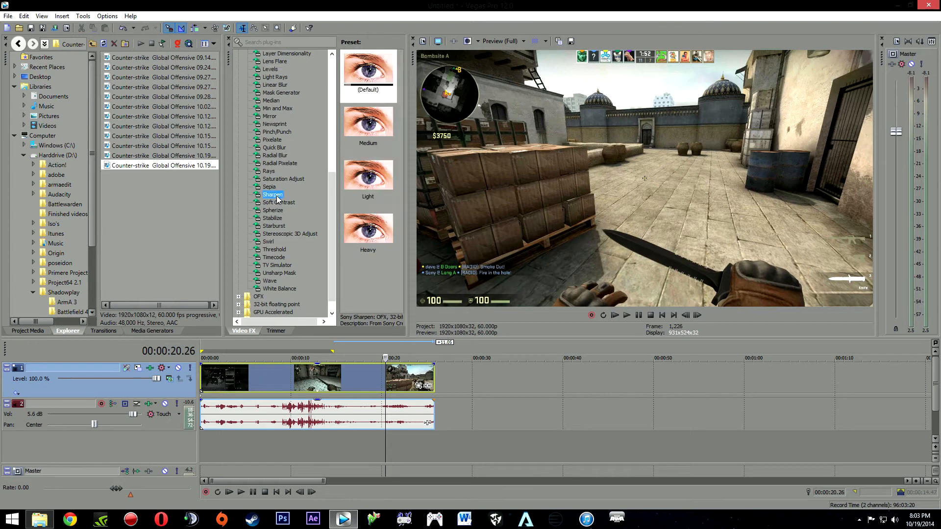
pyautogui.moveTo(169, 398); pyautogui.dragTo(168, 391)
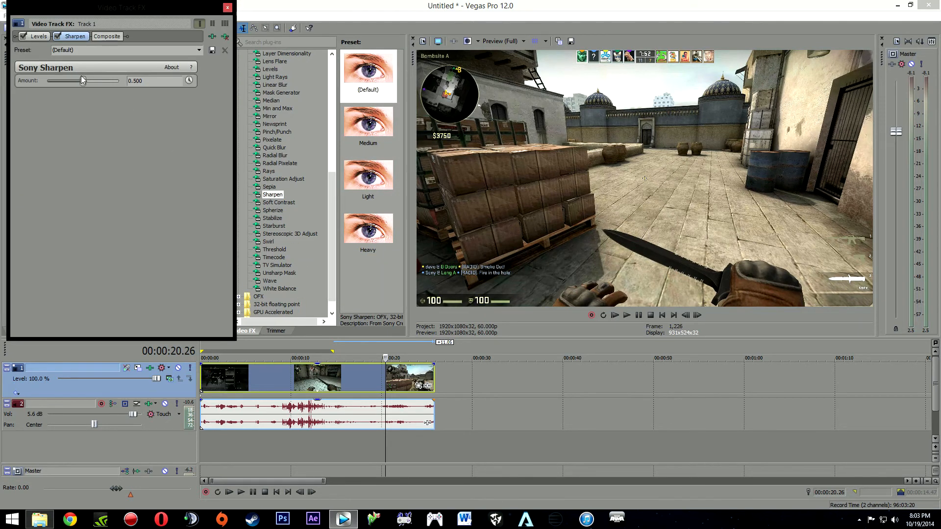
# Set the track's Sharpen amount to 0.010 and close the effects window
pyautogui.moveTo(83, 81); pyautogui.dragTo(40, 83)
pyautogui.press('BackSpace')
pyautogui.write('1')
pyautogui.moveTo(136, 81); pyautogui.dragTo(144, 81)
pyautogui.write('10')
pyautogui.click(229, 6)
# Check the processed footage at several points in the clip's last third, ending with the playhead at about 22 seconds
pyautogui.click(401, 383)
pyautogui.click(366, 379)
pyautogui.click(389, 378)
pyautogui.click(393, 378)
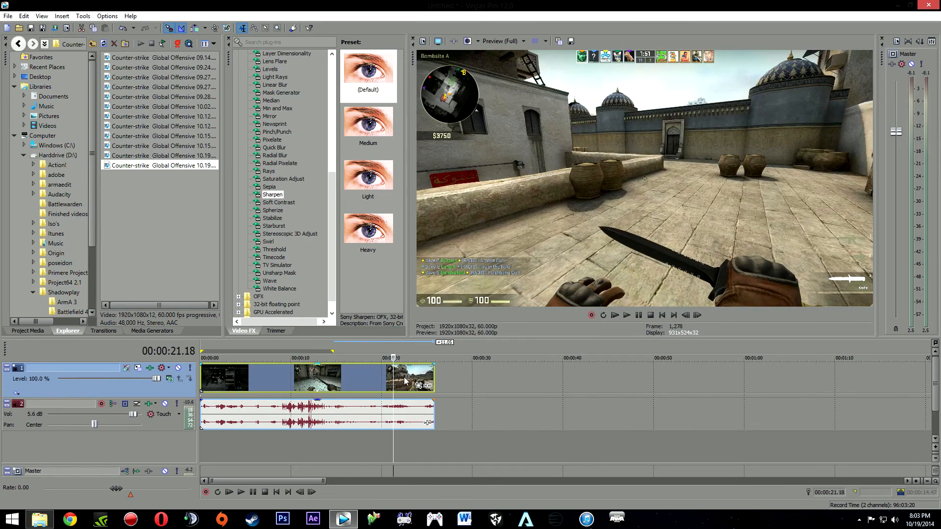
pyautogui.click(405, 377)
pyautogui.press('Right')
pyautogui.press('Left')
pyautogui.press('Left')
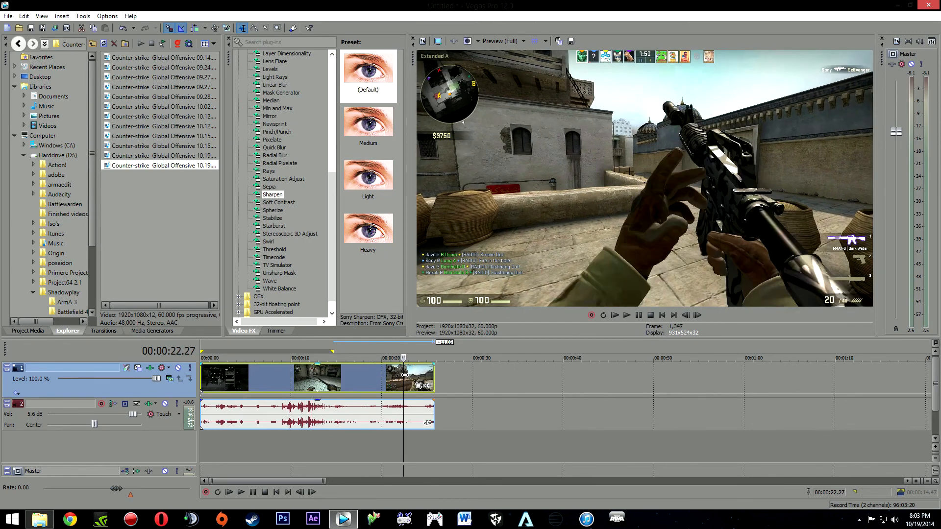
pyautogui.press('Left')
pyautogui.press('Left')
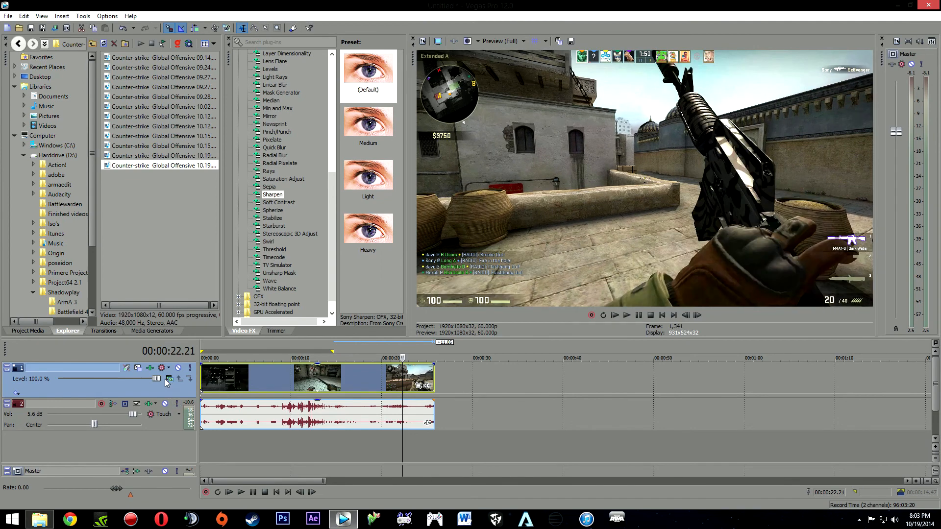
# Compare the preview with track 1's Levels and Sharpen effects off and on, leaving both enabled
pyautogui.click(169, 379)
pyautogui.click(23, 37)
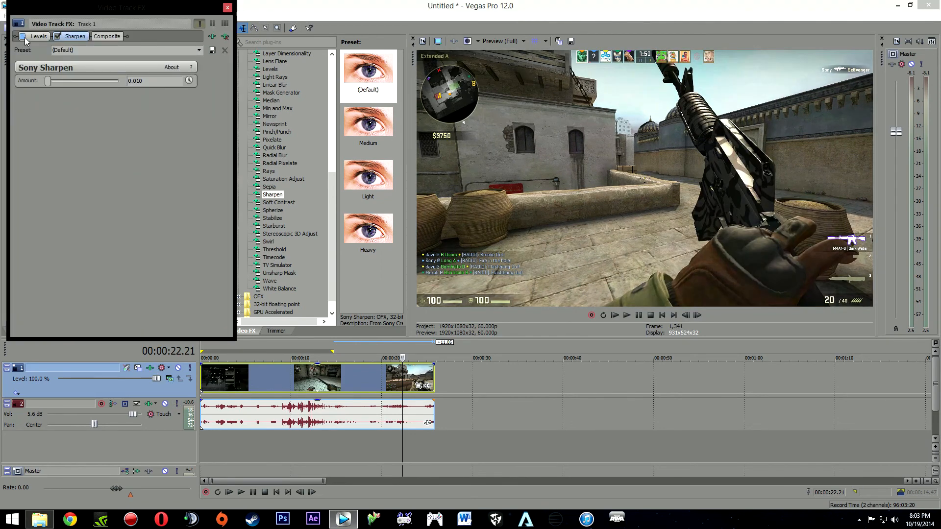
pyautogui.click(57, 36)
pyautogui.click(23, 36)
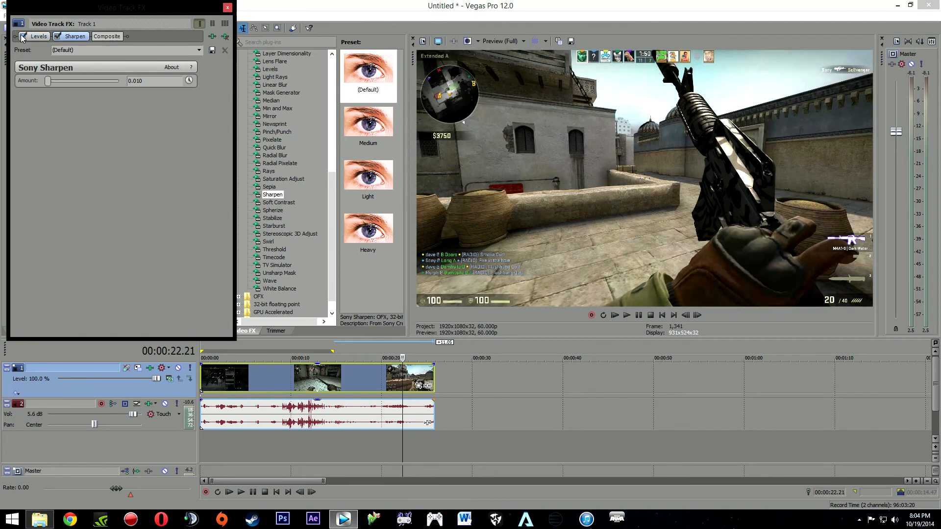
pyautogui.click(227, 7)
# Check the resample option in the gameplay video event's properties and close them without changes
pyautogui.click(422, 384)
pyautogui.click(314, 378)
pyautogui.click(264, 377)
pyautogui.rightClick(269, 374)
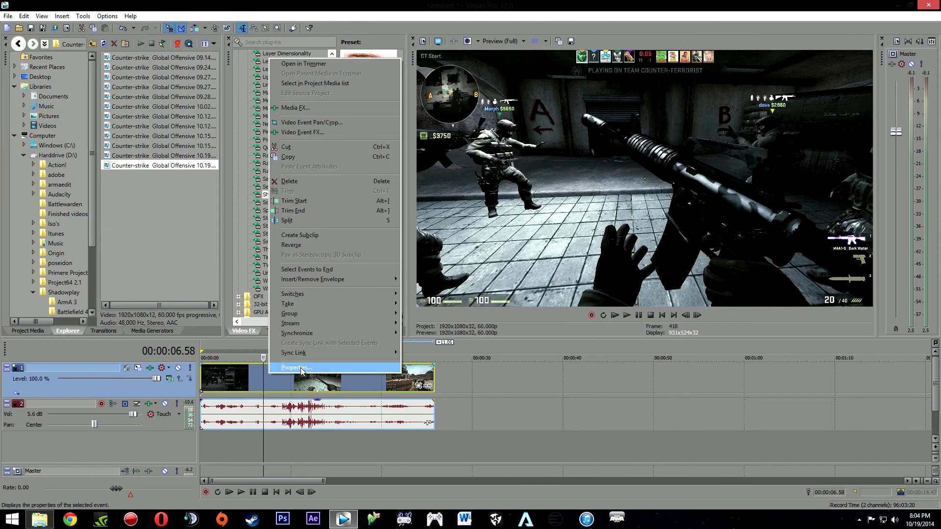
pyautogui.click(301, 369)
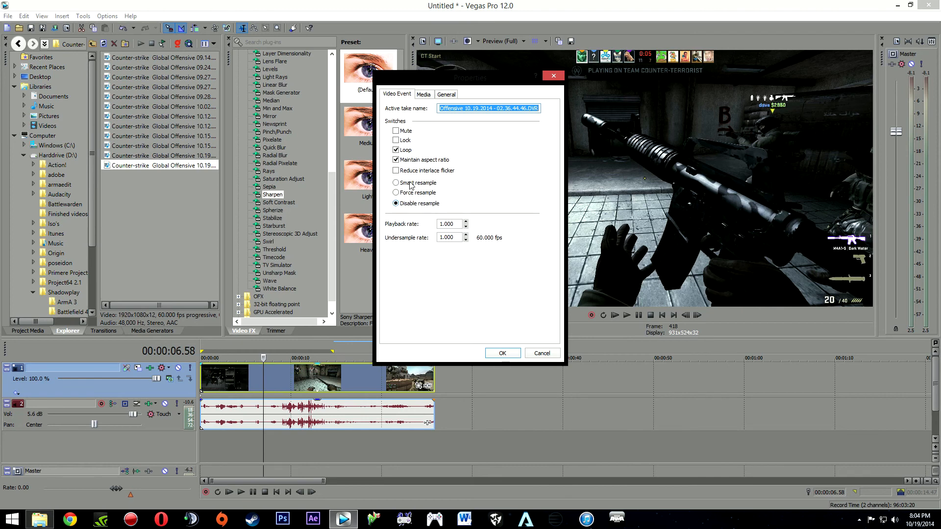
pyautogui.click(536, 353)
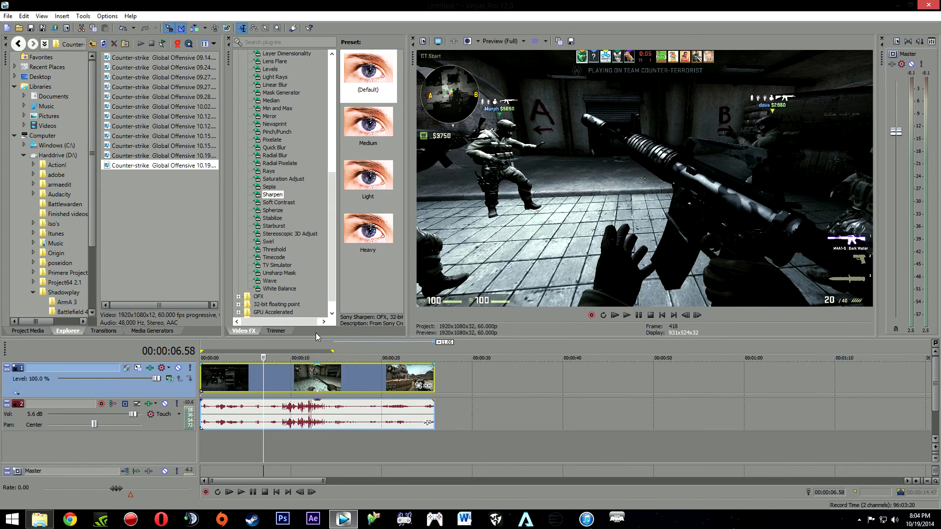
# Review the final look of the gameplay clip by moving the playhead between several points near its end
pyautogui.click(371, 372)
pyautogui.click(416, 372)
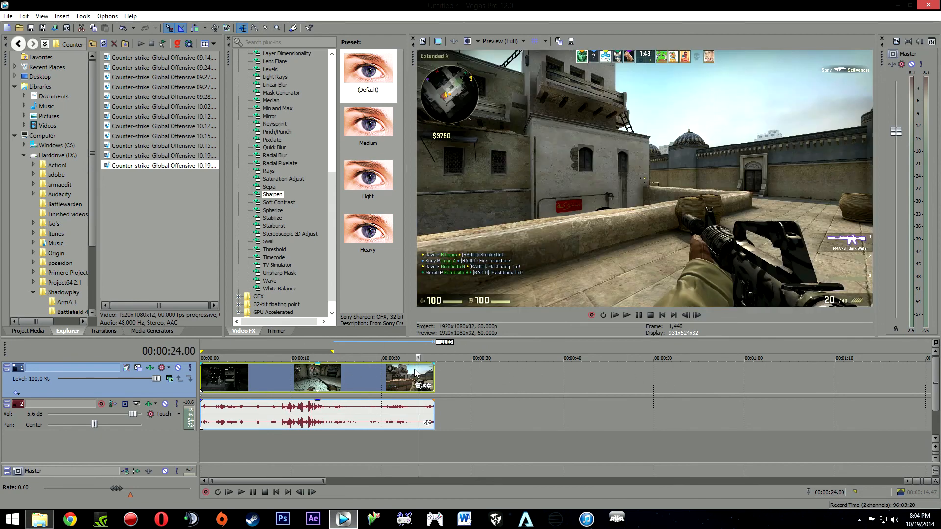
pyautogui.click(406, 374)
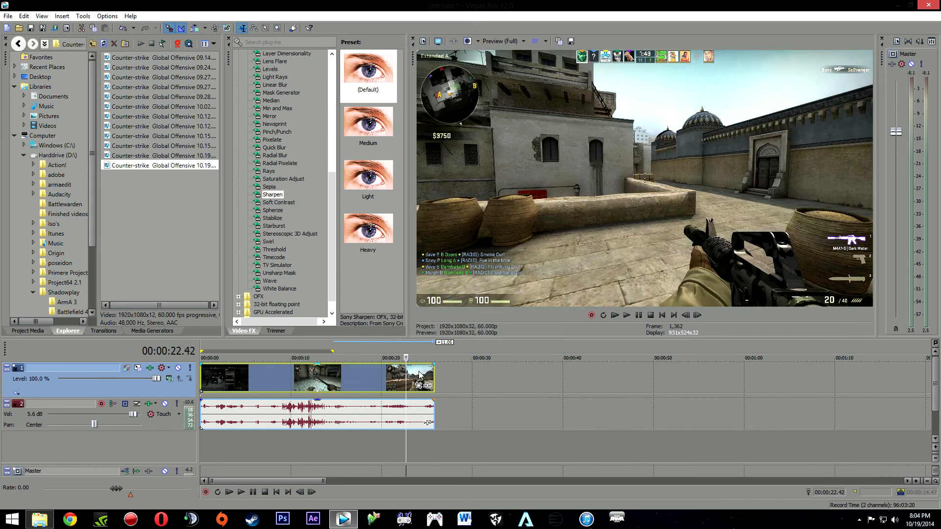
pyautogui.click(419, 372)
pyautogui.click(383, 374)
pyautogui.click(410, 373)
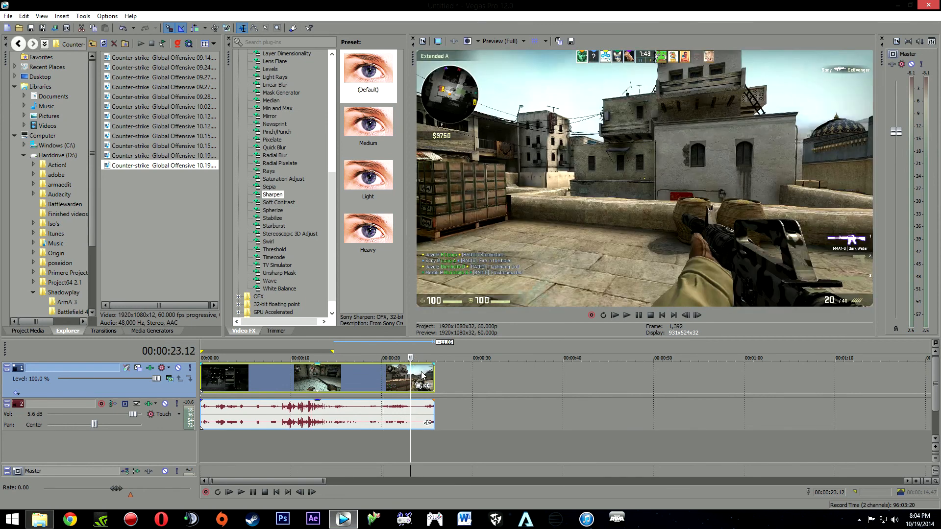
pyautogui.click(422, 375)
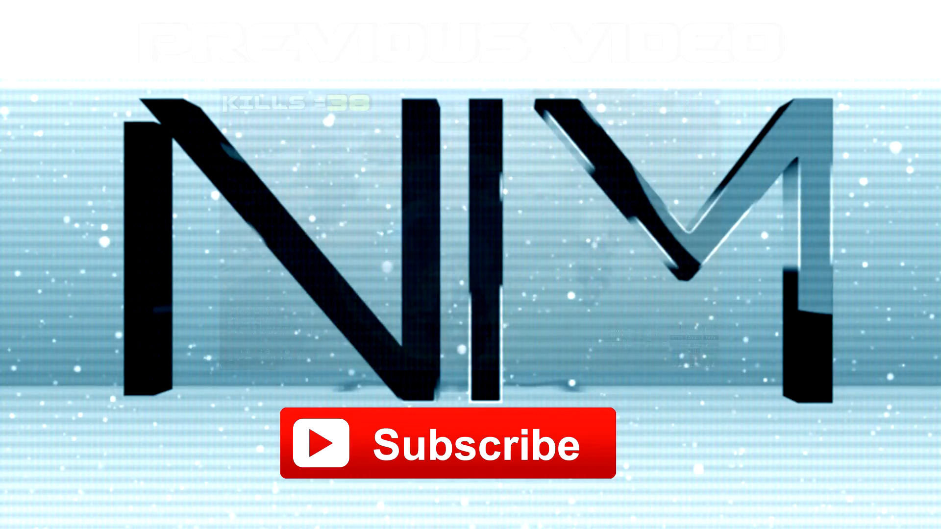